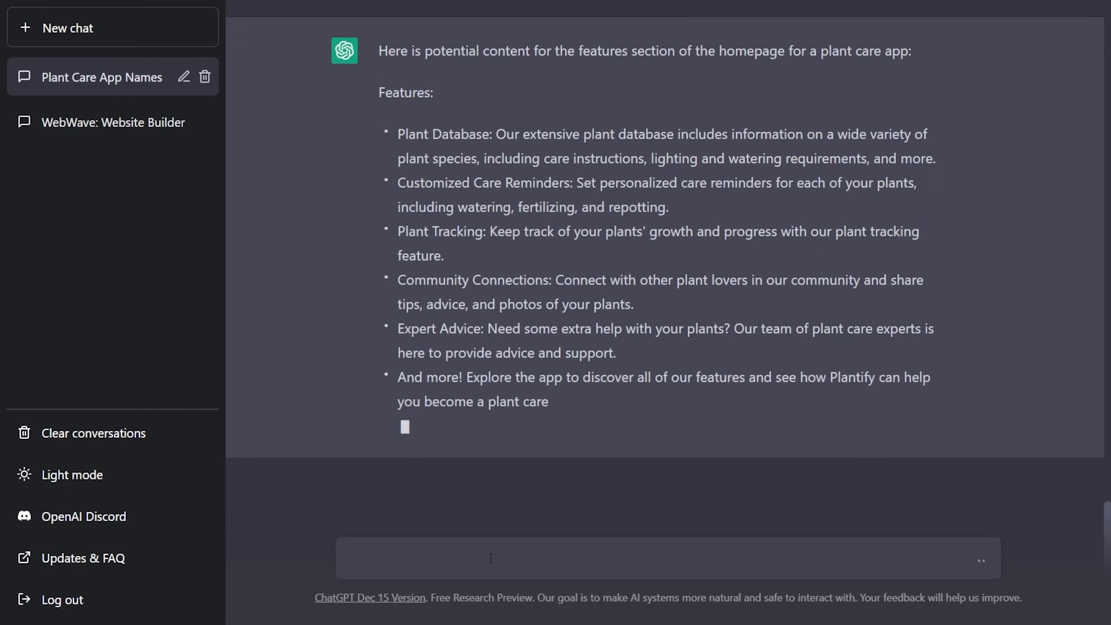
Step: Ask ChatGPT to "Provide the content for the how to use the app section"
text(Provide the content for the how to use the app section)
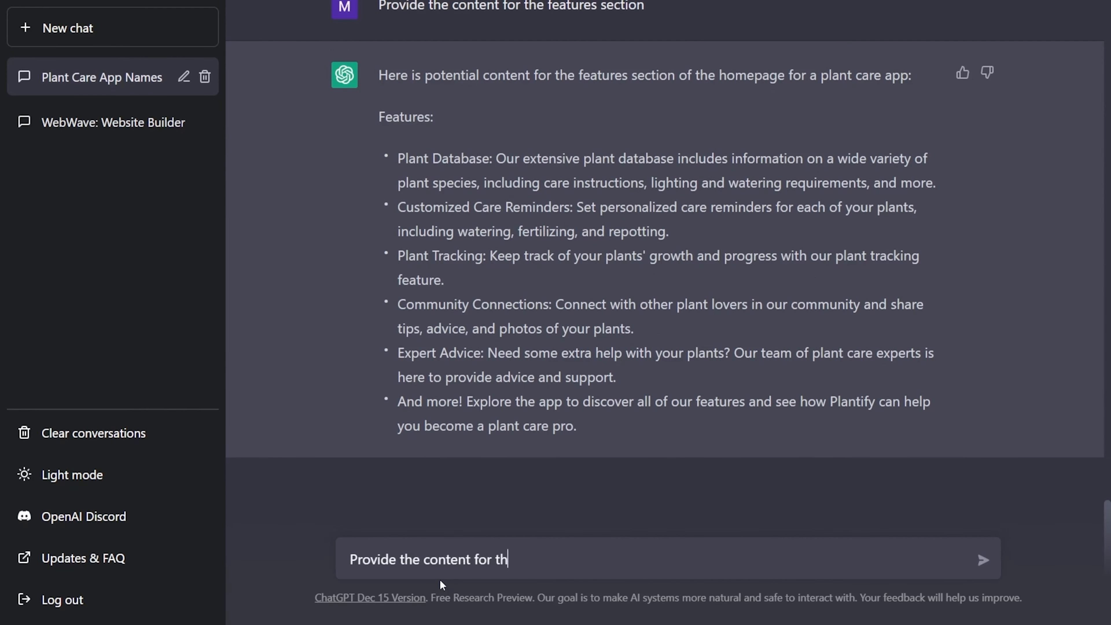
key(Return)
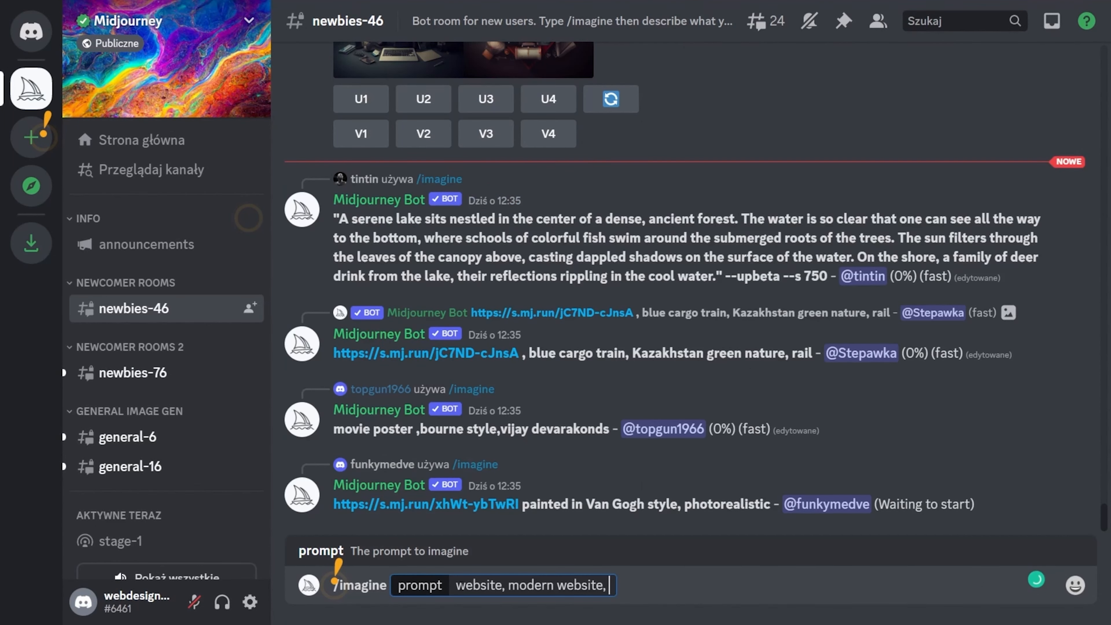
Step: In Discord, send the Midjourney prompt "website, modern website, website for a plan care app, desktop viewport, hero section, website layout, call to action button, ux, ui"
text(website for a plan care app)
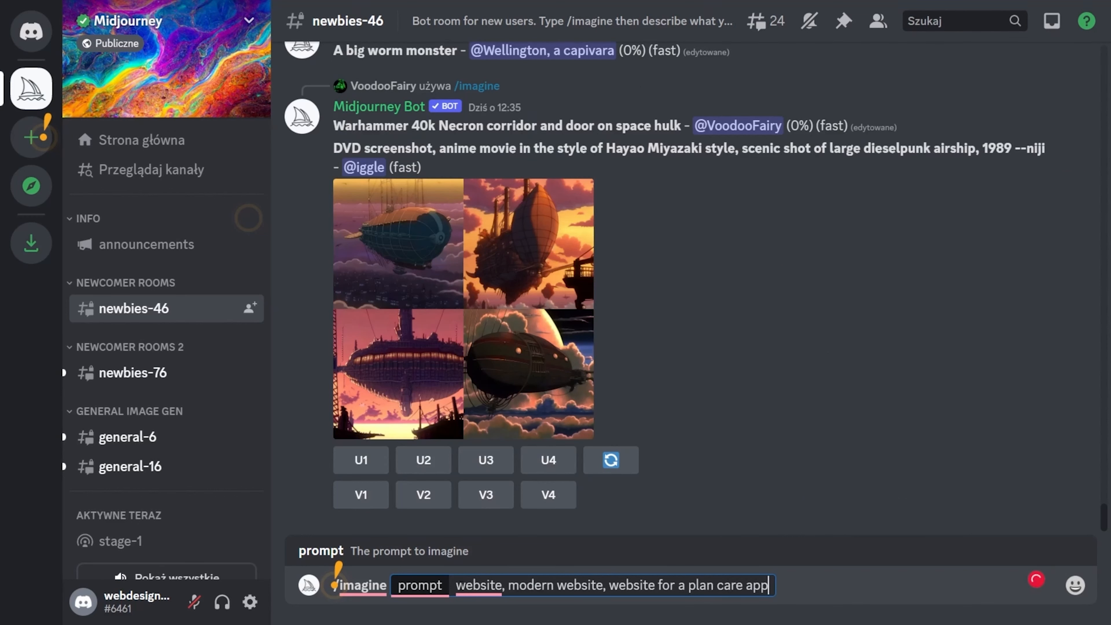
text(, desktop viewport, h)
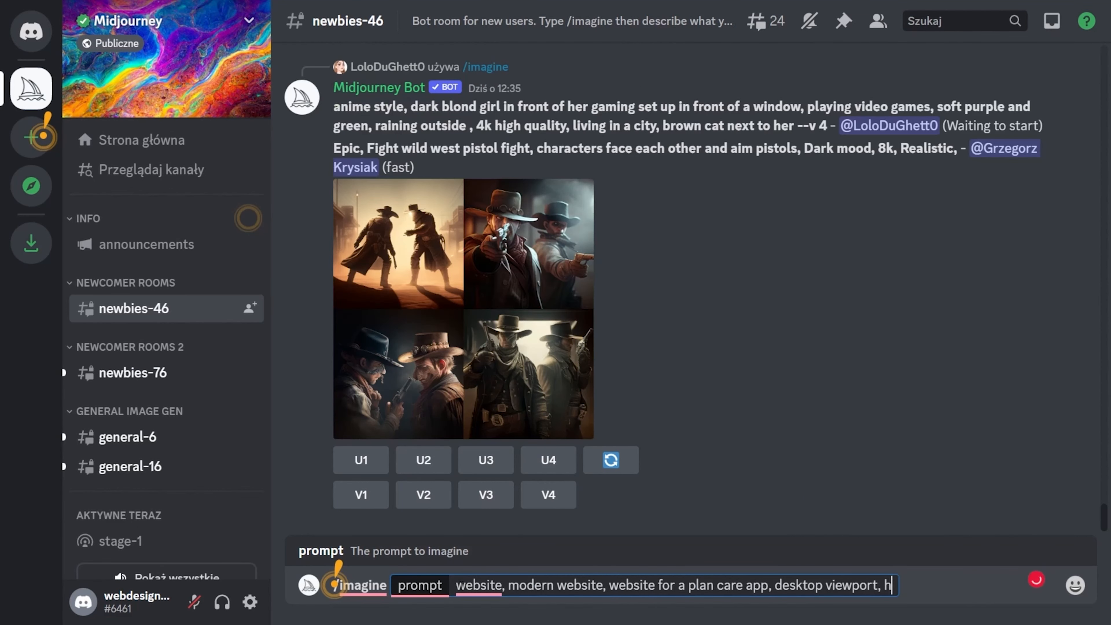
text(ero sectio)
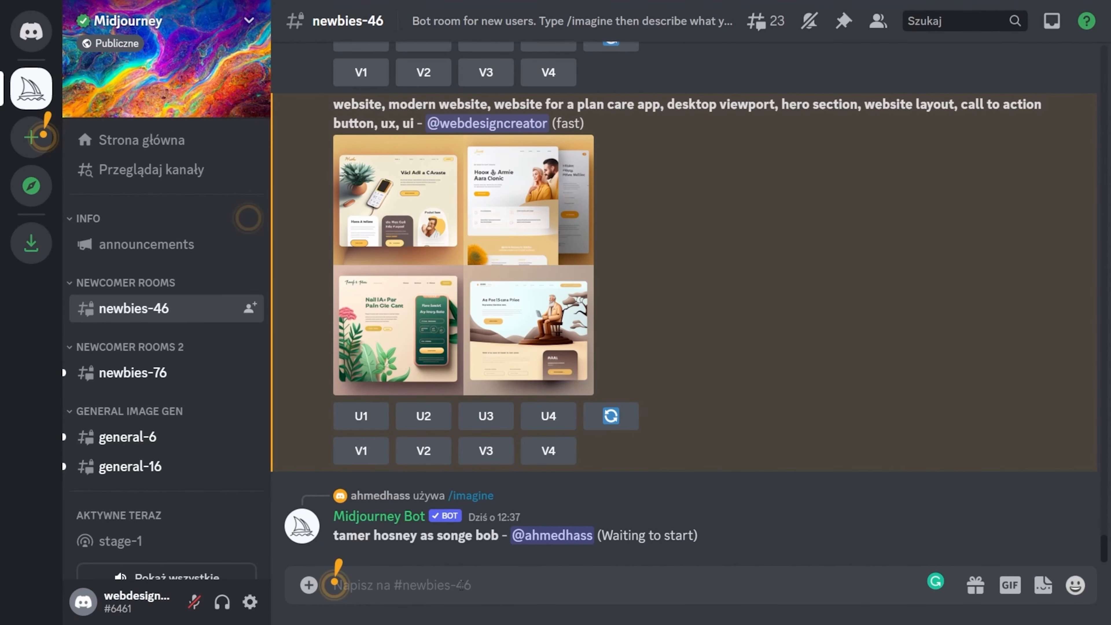
Step: Review the generated designs and send an /imagine prompt with the upscaled phone-and-plants image link plus "website layout, hero section, modern website,"
click(547, 332)
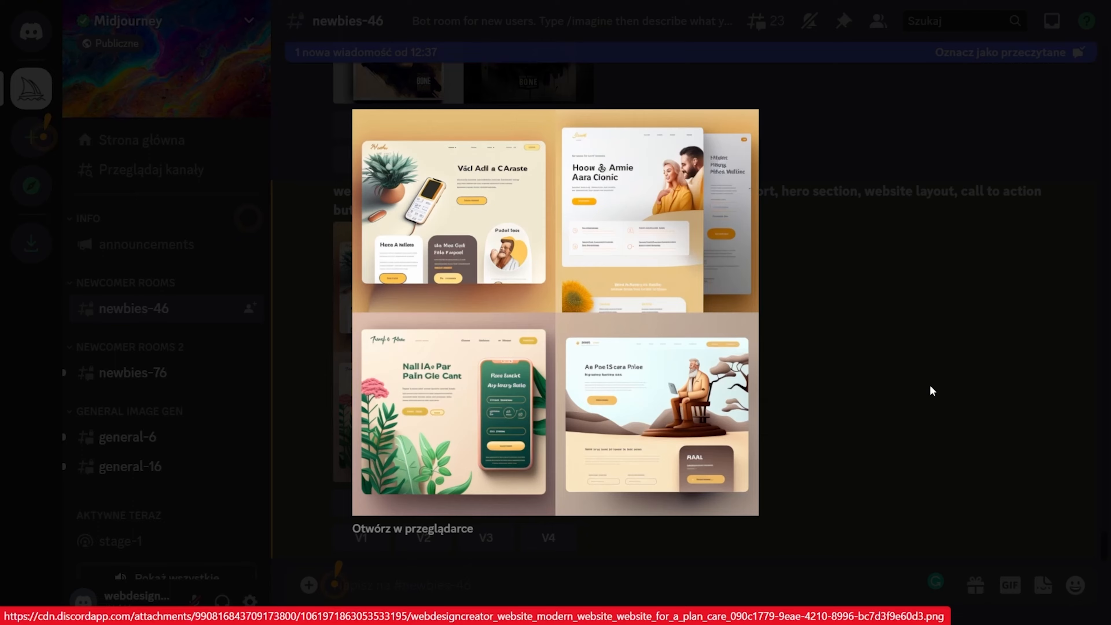
click(930, 384)
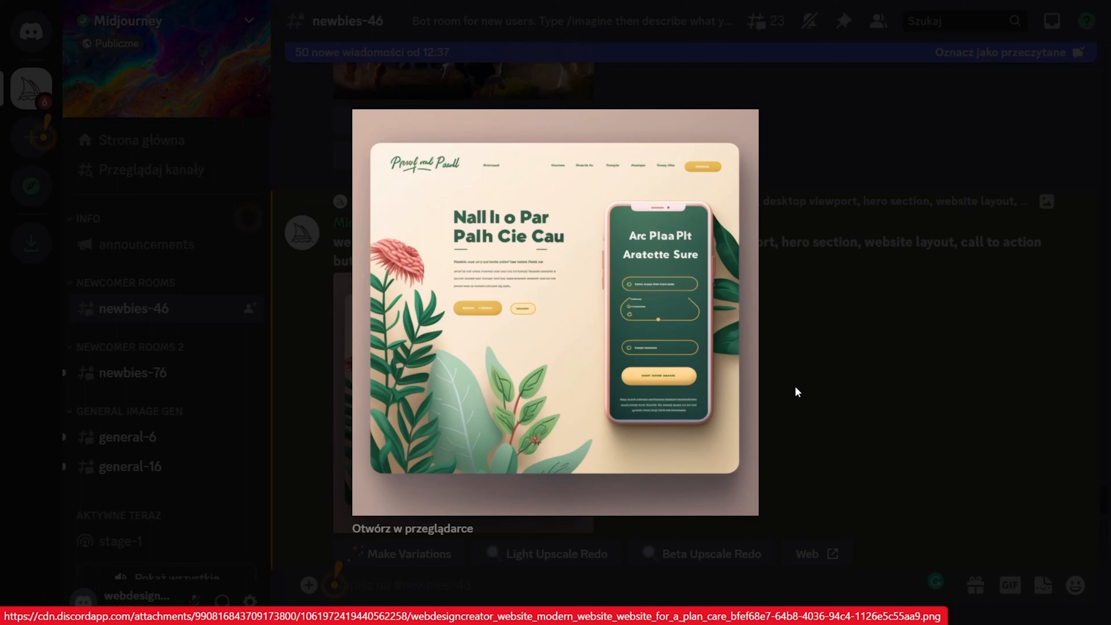
click(795, 387)
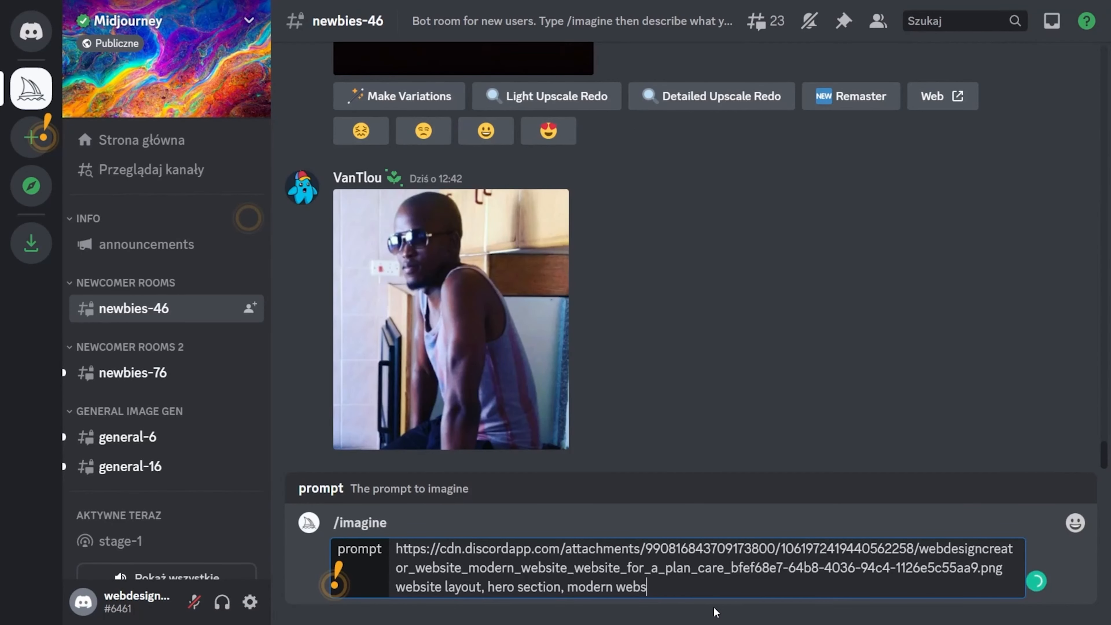
text(ite,)
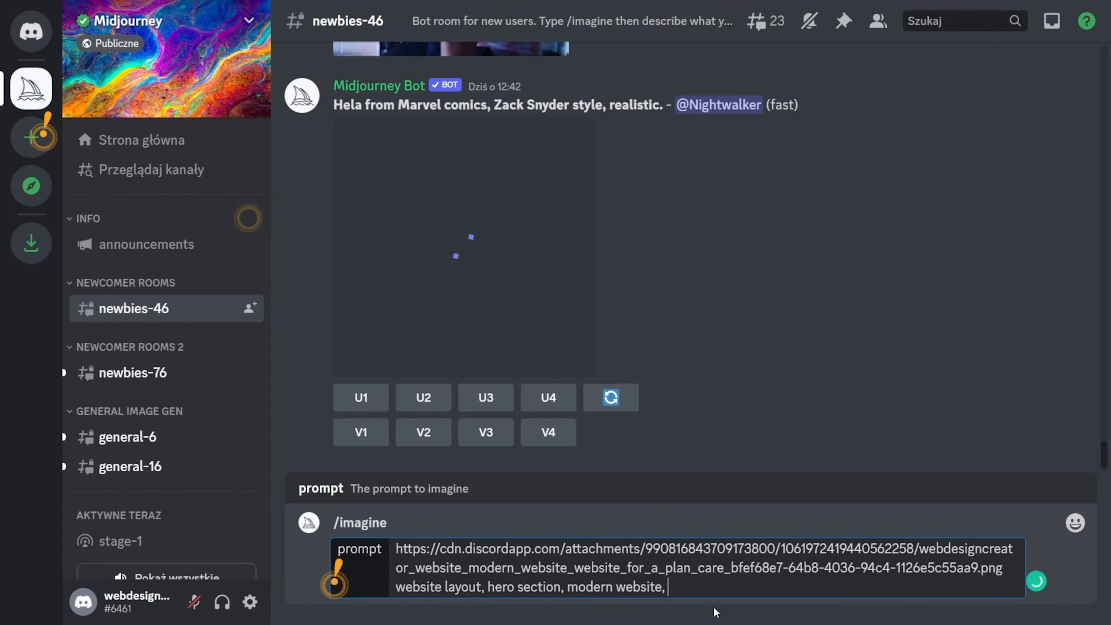
key(Return)
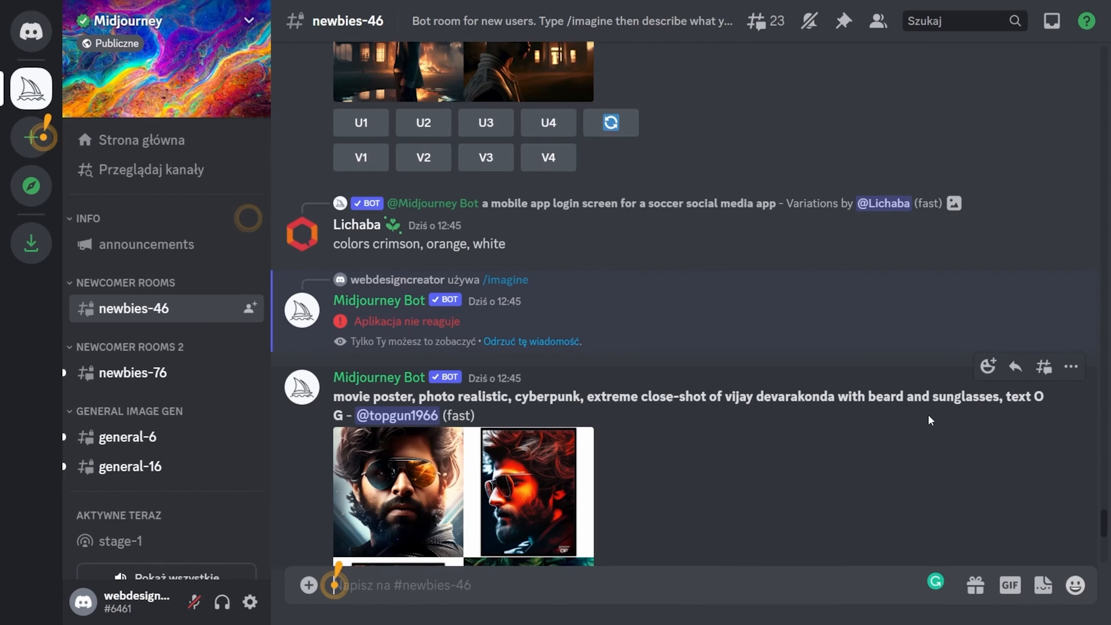
Step: Send the Midjourney prompt "plant care app mockup, mobile app, ux, ui, modern, realistic, 3d render" and browse the generated images
text(/imagine prompt plant care app mockup, mobile app, ux, ui, modern, realisti)
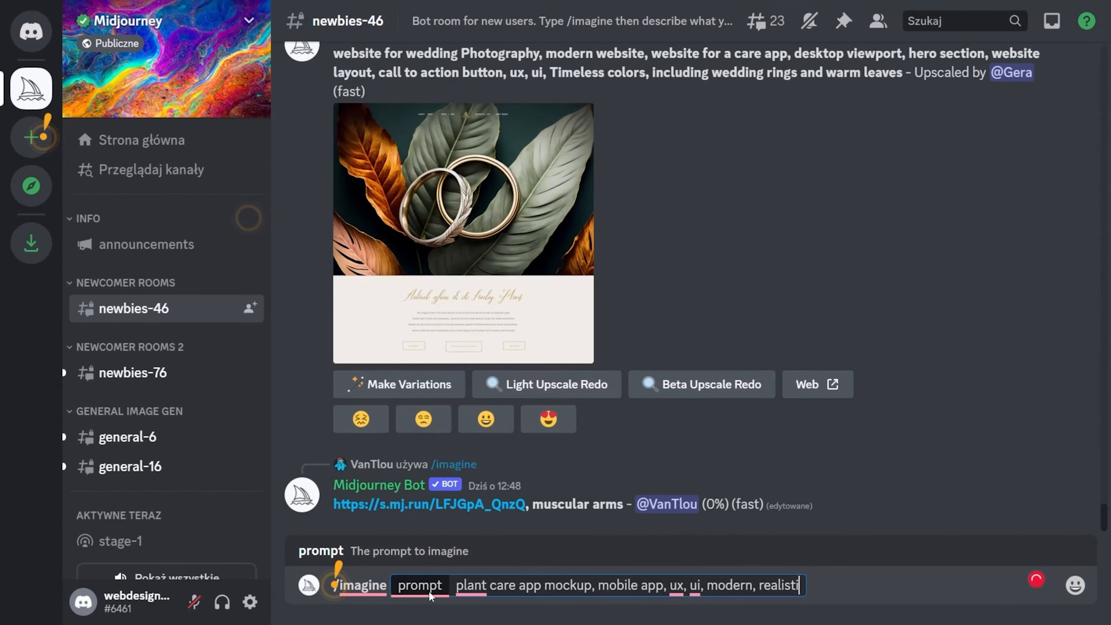
text(, 3d rend)
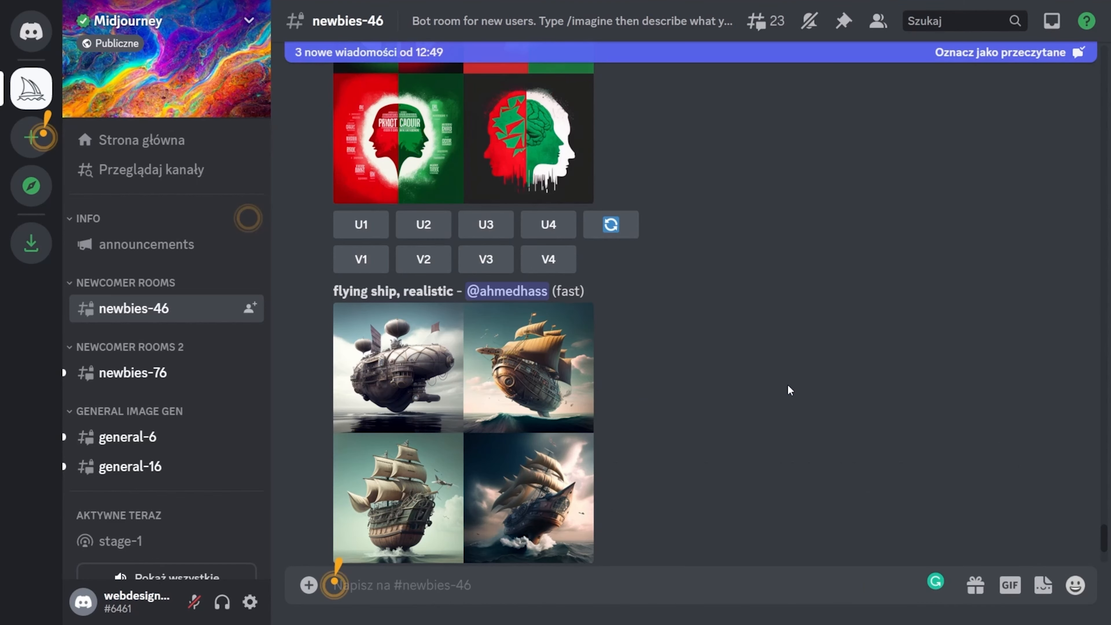
scroll(788, 385, down, 10)
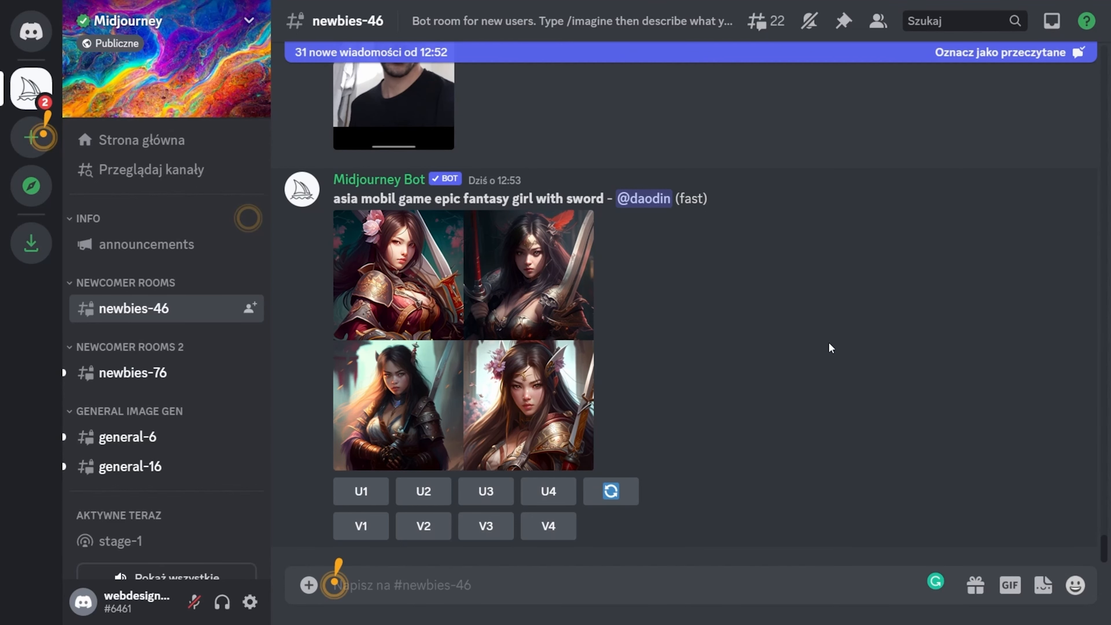
click(364, 444)
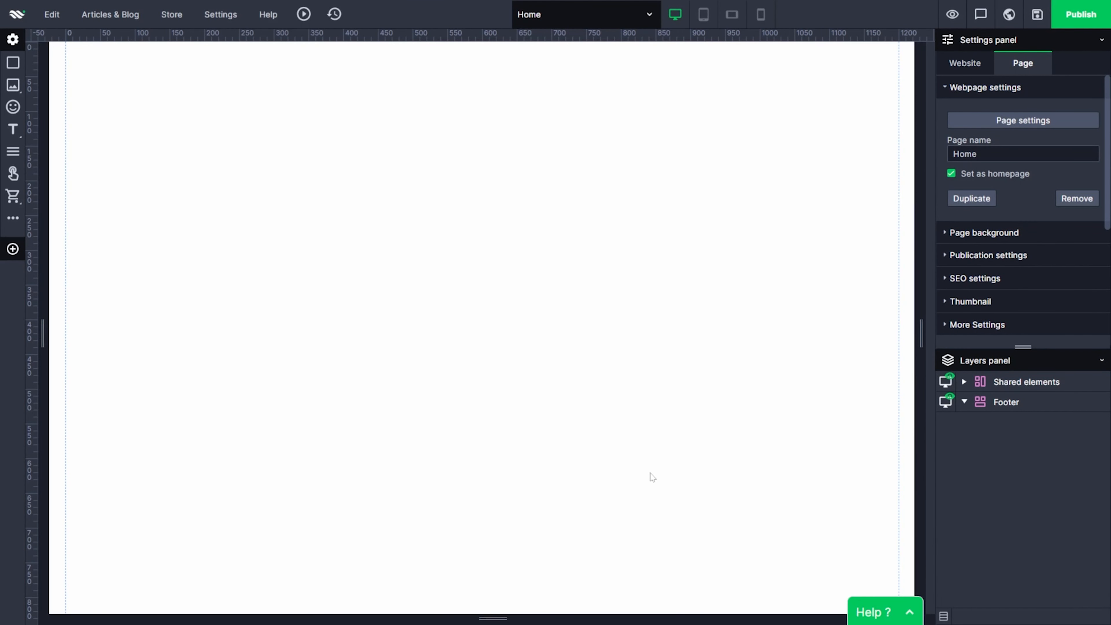
Step: In the WebWave editor, insert the beige phone-and-plants mockup image and move it down along the page's left side
click(13, 84)
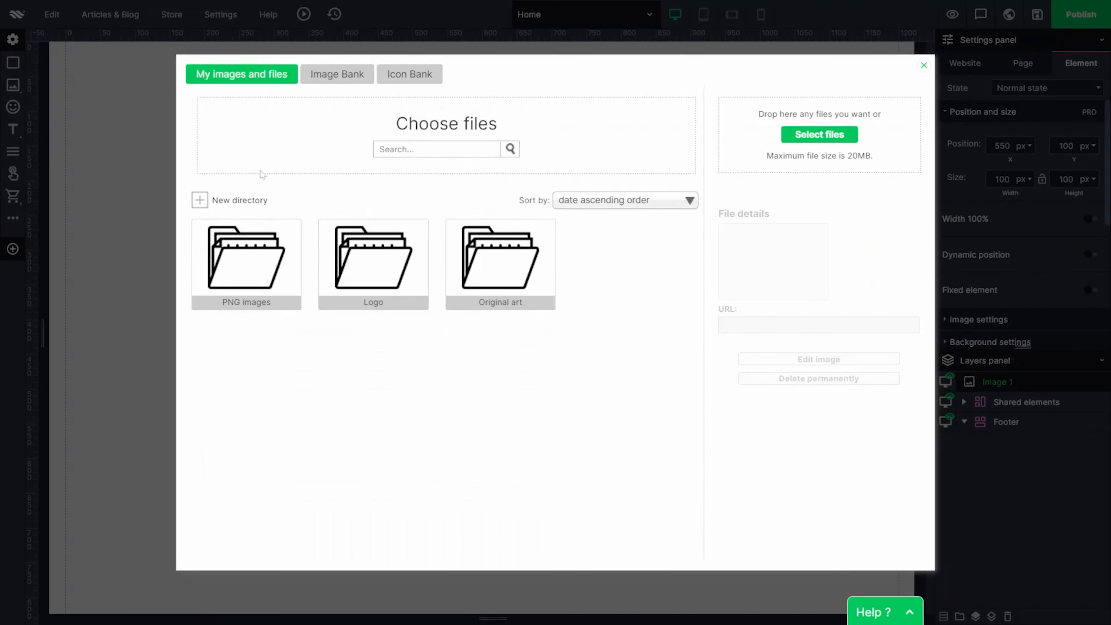
click(359, 269)
click(770, 401)
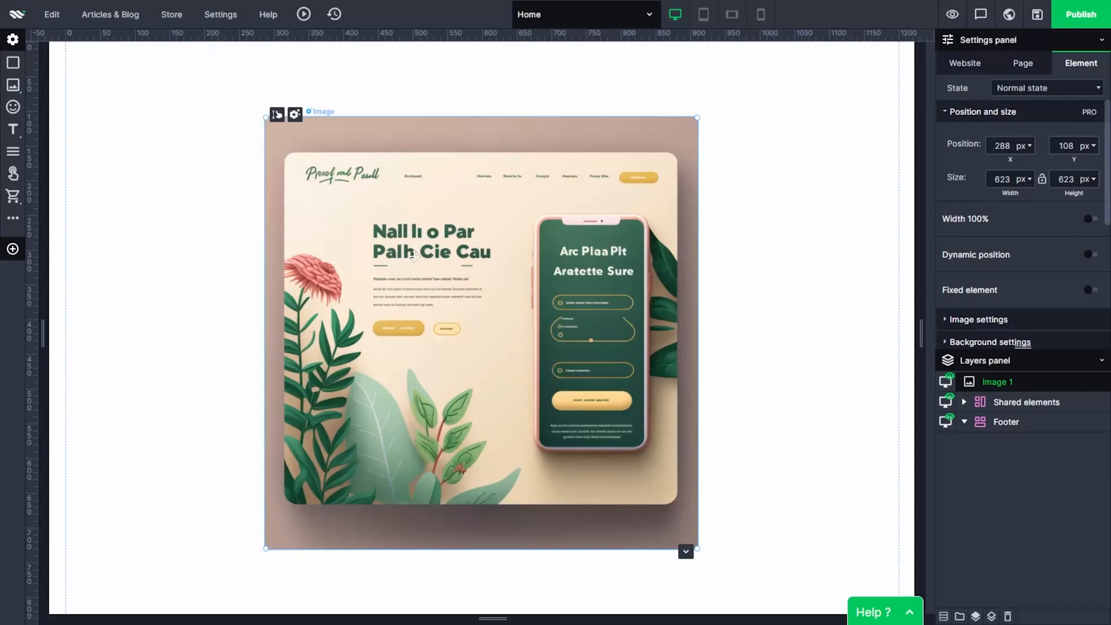
drag(237, 304, 236, 414)
Step: Insert the monstera website mockup from the uploaded images into the page
click(12, 85)
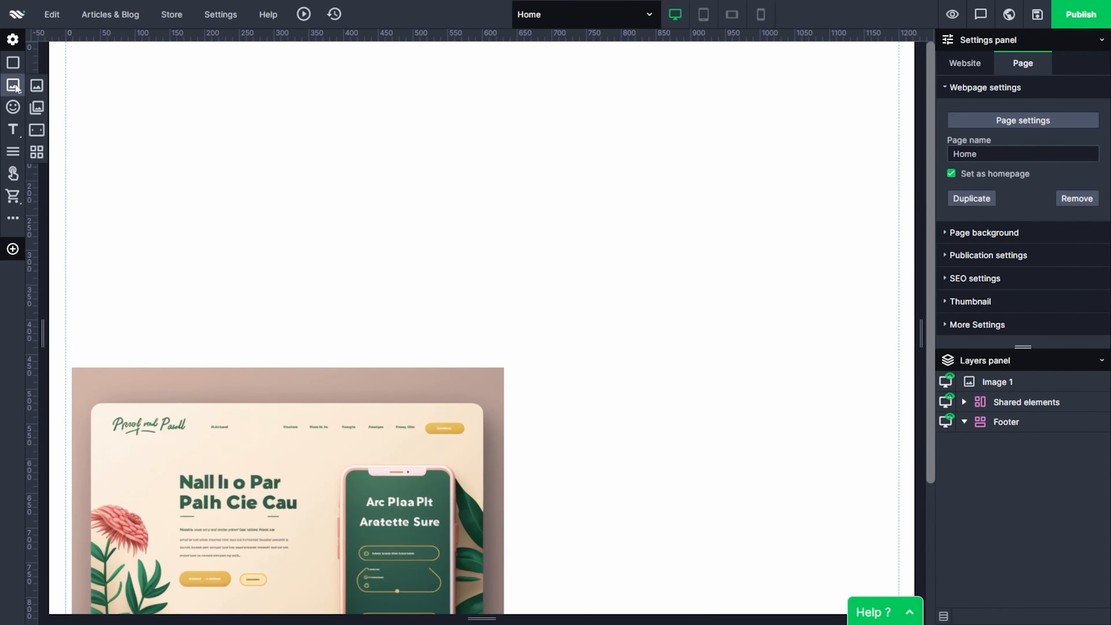
click(241, 77)
click(381, 393)
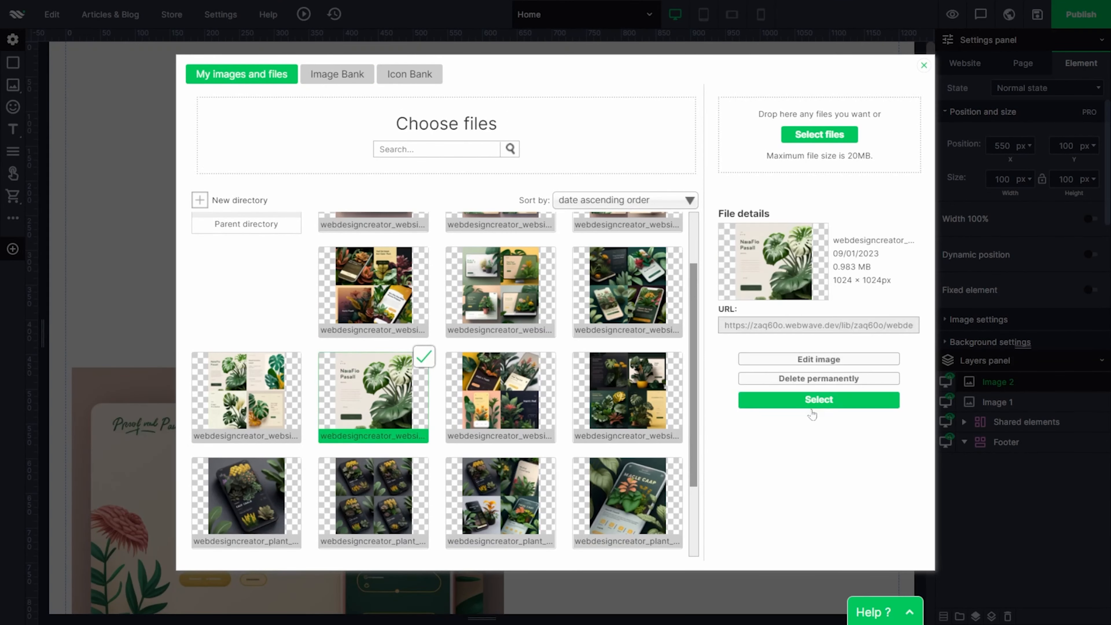
click(816, 398)
Step: Shrink the monstera mockup and arrange it to the right of the phone mockup, leaving free space above both
drag(701, 428, 495, 448)
scroll(656, 393, down, 2)
drag(816, 292, 712, 358)
drag(534, 429, 677, 340)
scroll(598, 388, up, 2)
click(239, 353)
scroll(245, 355, down, 5)
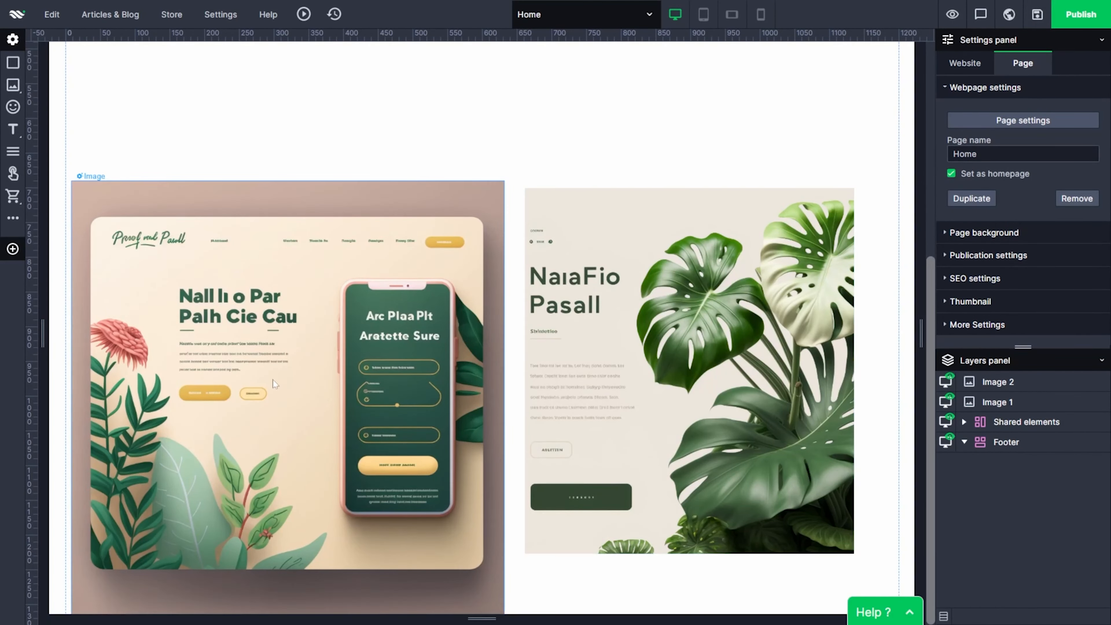
scroll(490, 359, up, 5)
Step: Insert the Bloomify logo image in the page's upper-left area, sized to about 260 × 72 px
click(10, 86)
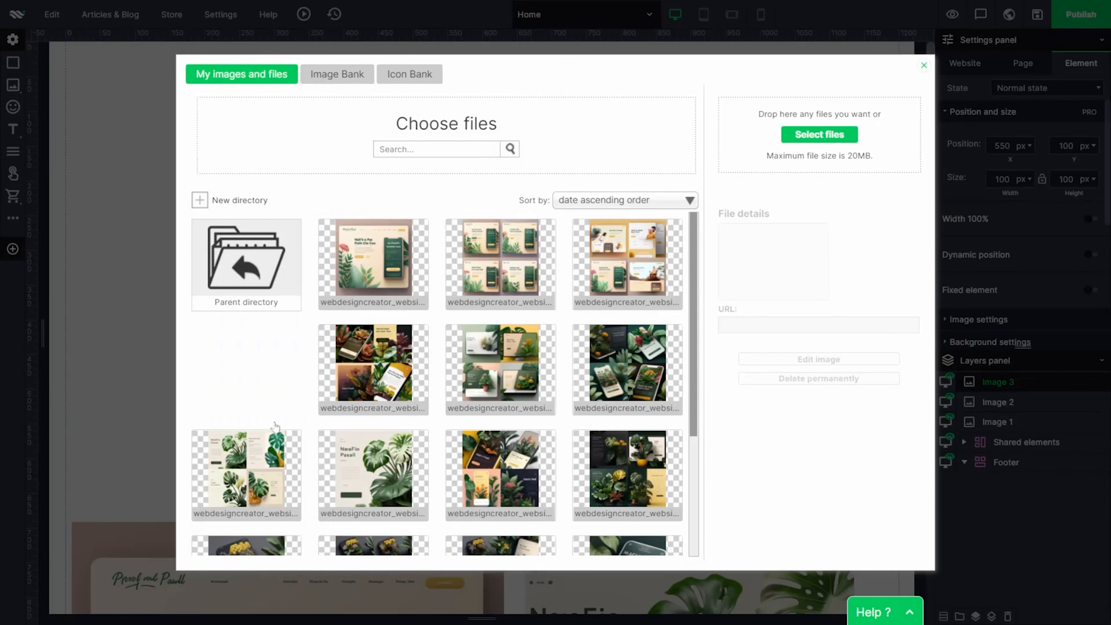
click(373, 262)
click(783, 399)
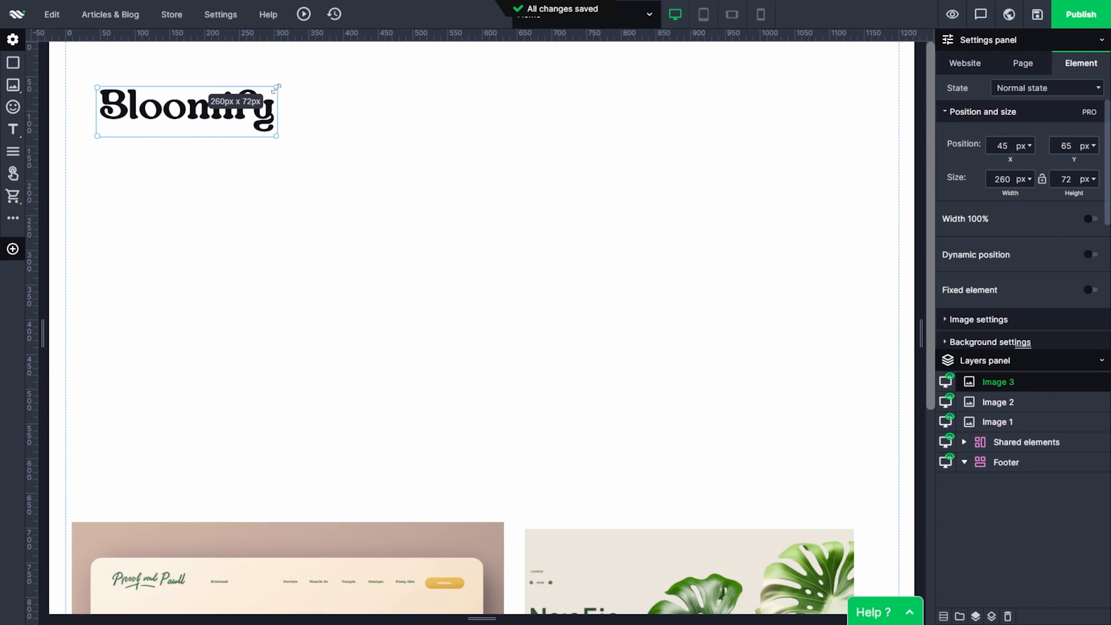
click(626, 282)
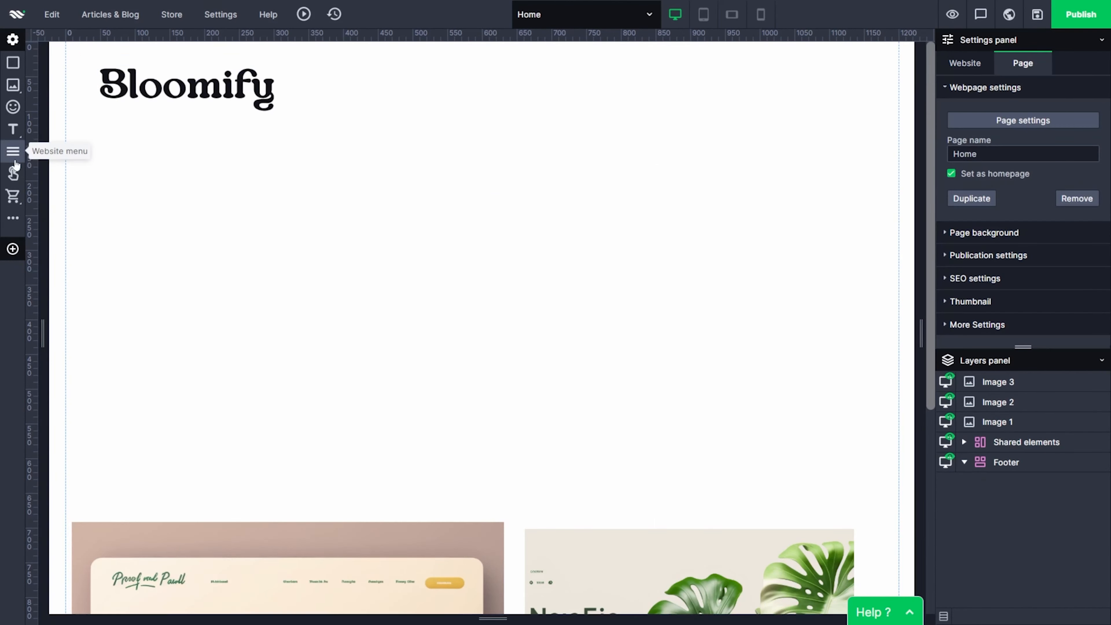
Step: Insert a website menu and add the buttons Features and Resources in order after Home
click(13, 152)
click(676, 268)
text(Features)
click(694, 378)
drag(612, 291, 612, 335)
click(651, 245)
click(694, 377)
drag(517, 276, 516, 338)
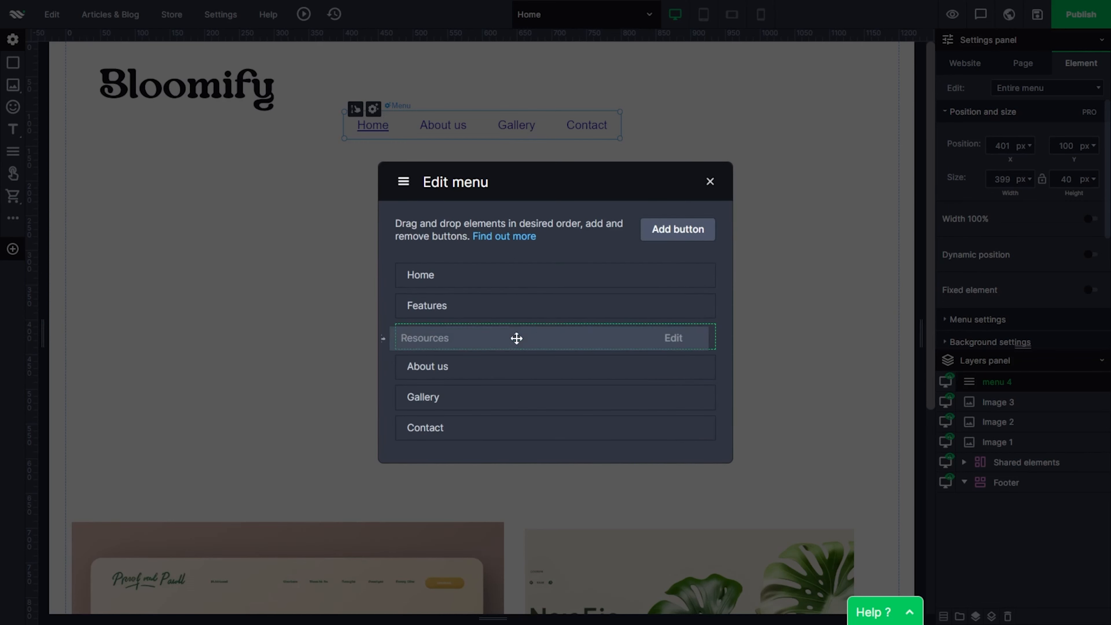
Step: Add a Support button after Resources and remove the About us and Gallery buttons from the menu
click(660, 238)
text(Su)
click(677, 386)
drag(459, 289, 459, 331)
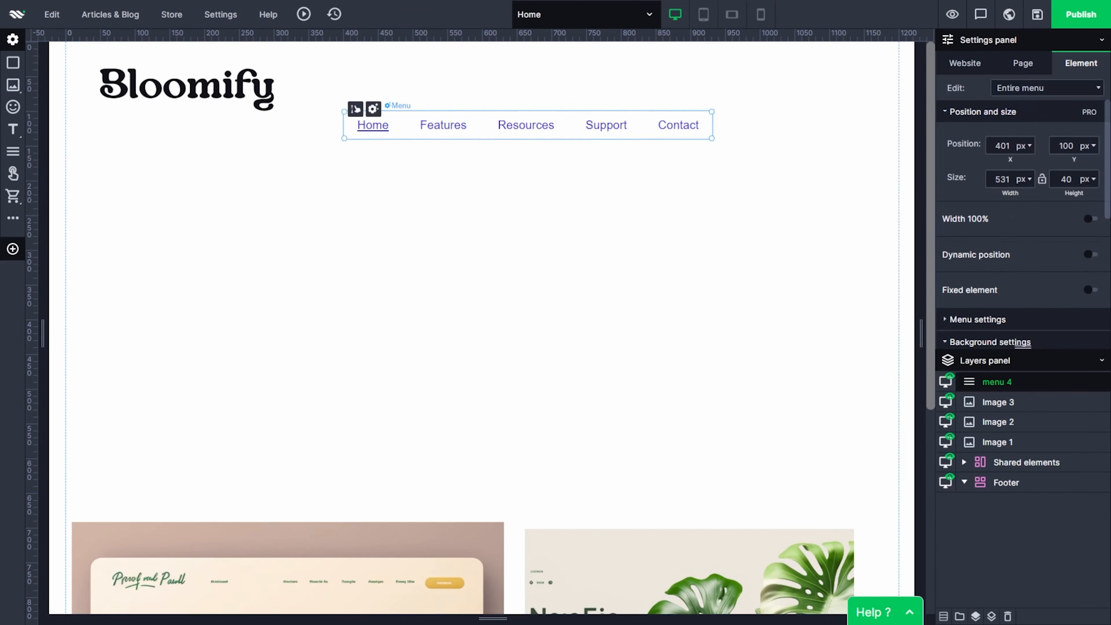
Step: Set the menu text to Nexa-Trial-Book in black and move the menu level with the logo, to about X 435, Y 51 px
click(486, 72)
click(477, 144)
click(653, 72)
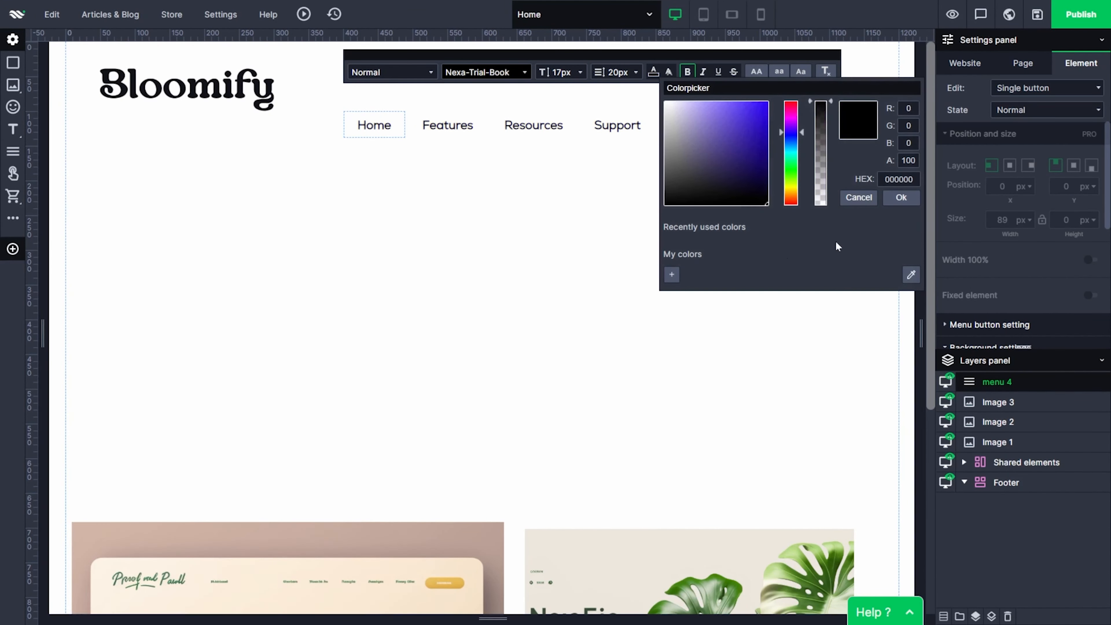
click(585, 134)
drag(594, 93, 604, 93)
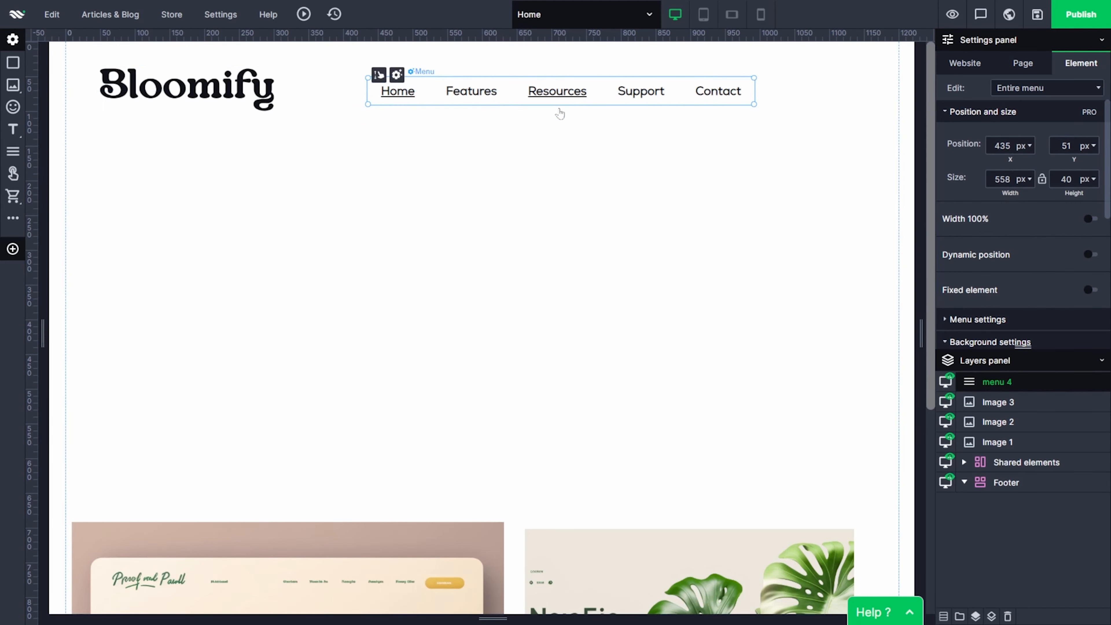
Step: Select the Resources button's hover state and move both mockup images up to just below the menu
click(559, 100)
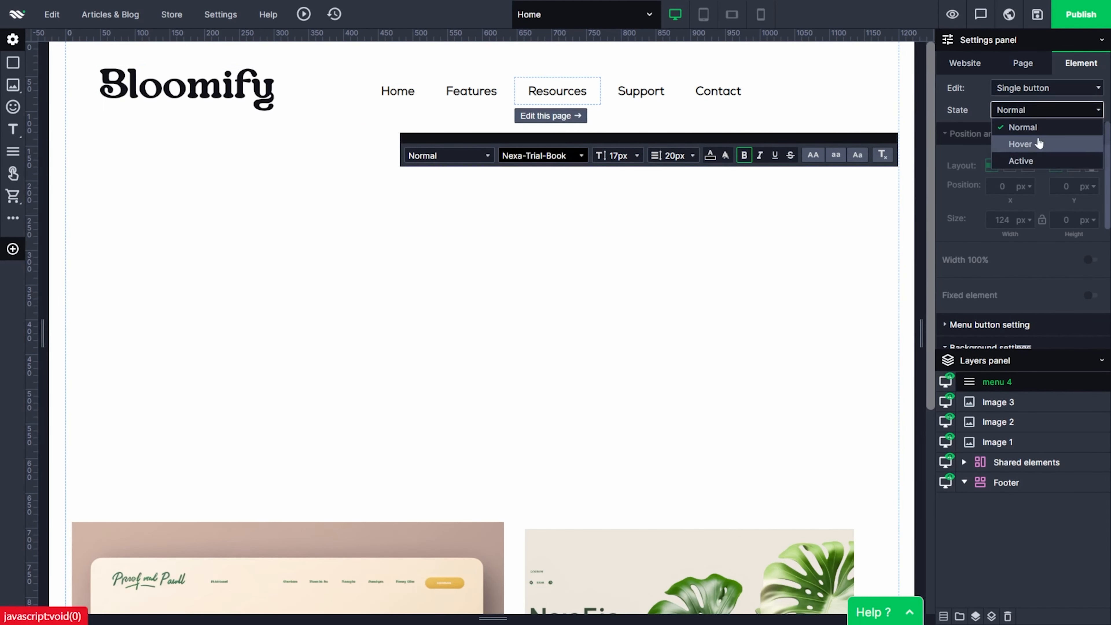
click(1039, 144)
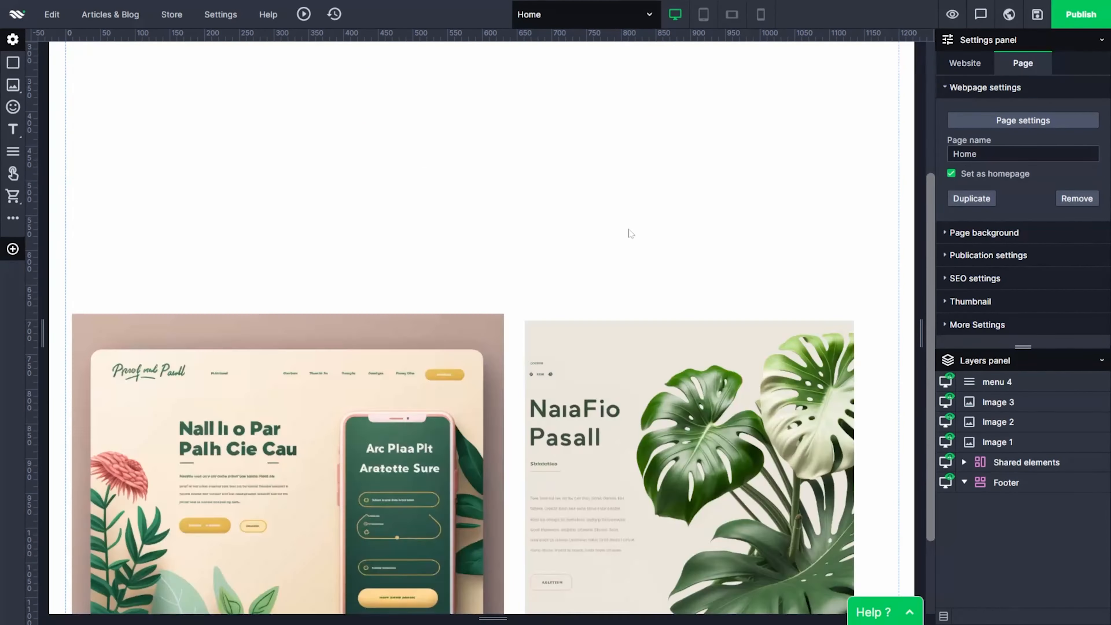
scroll(628, 235, up, 2)
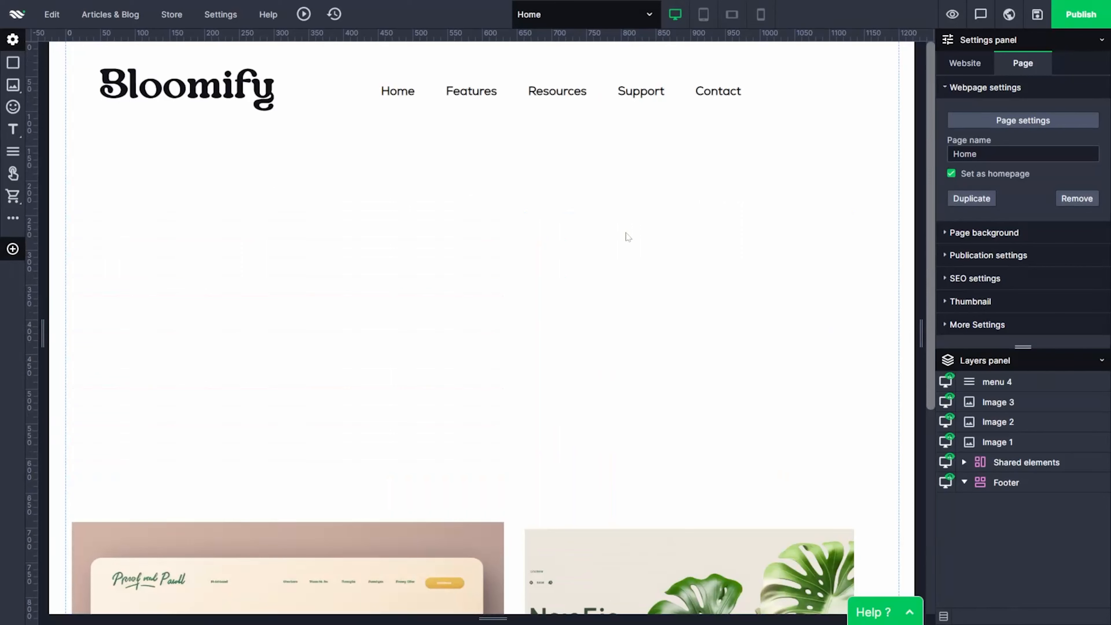
scroll(626, 233, down, 3)
scroll(627, 235, up, 1)
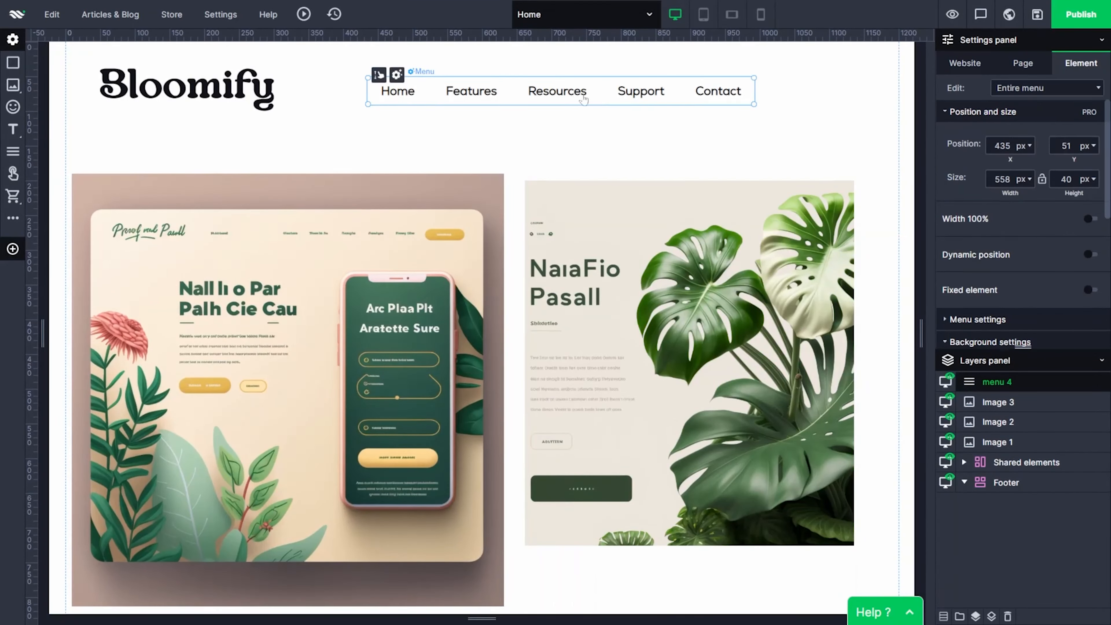
Step: Sample the phone mockup's dark green, 21413b, as the text colour of the Resources menu button
click(449, 463)
click(659, 281)
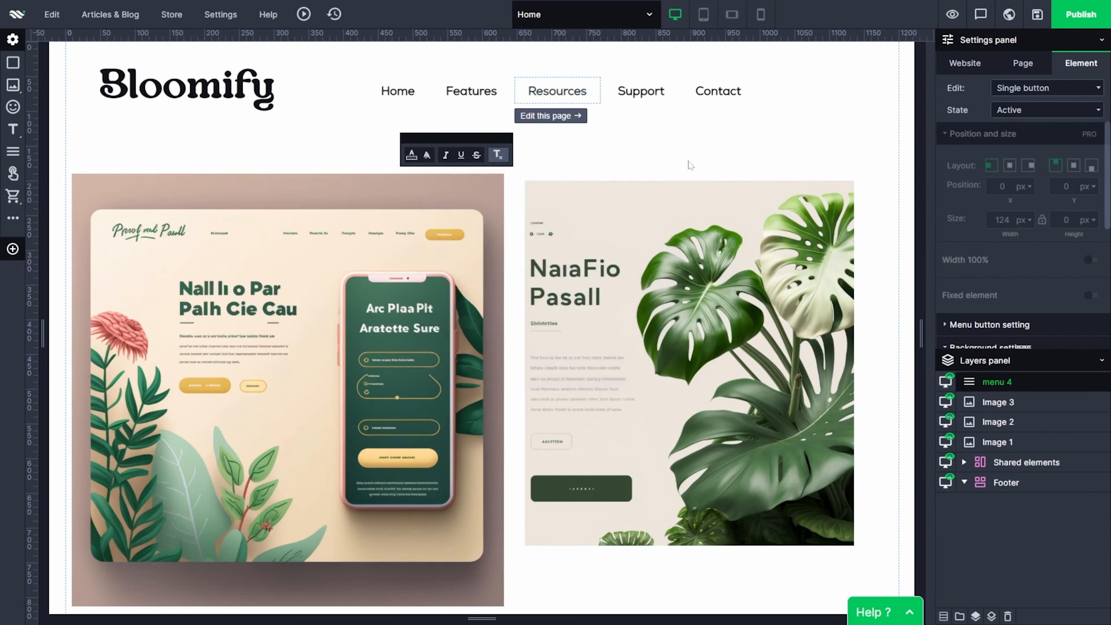
click(689, 164)
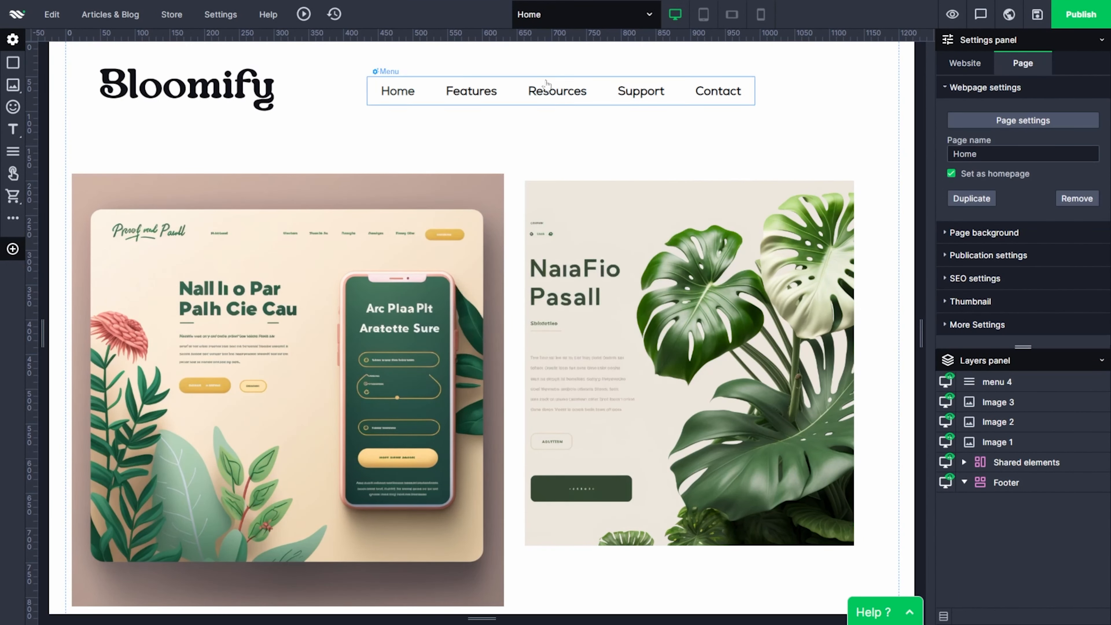
Step: Set the Home menu button's text colour in its normal state to black
click(504, 95)
click(493, 139)
double_click(397, 94)
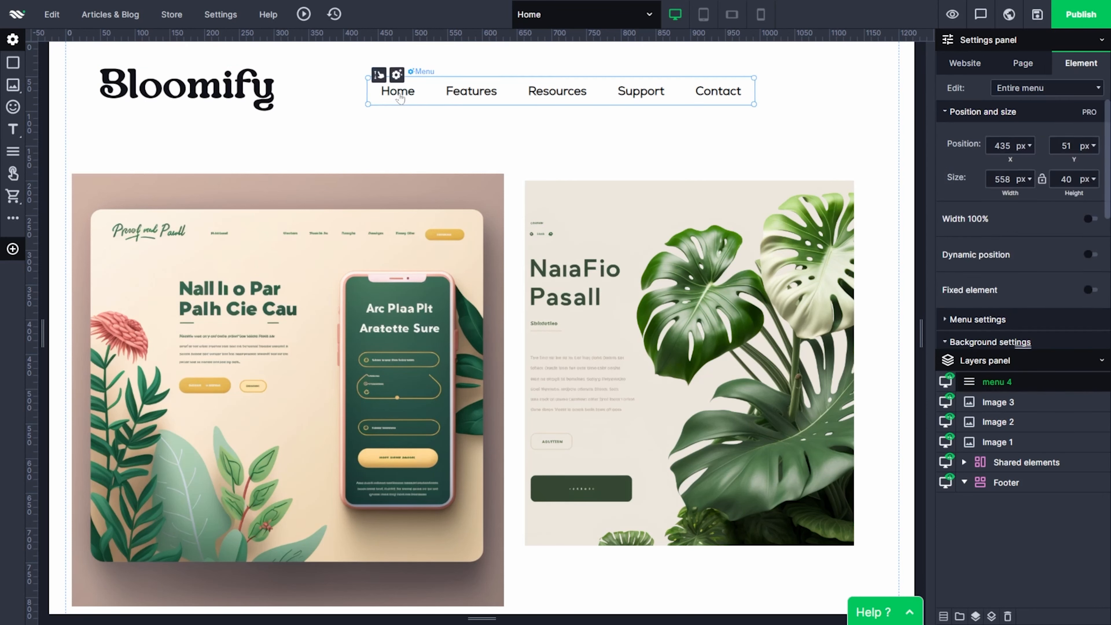
click(677, 155)
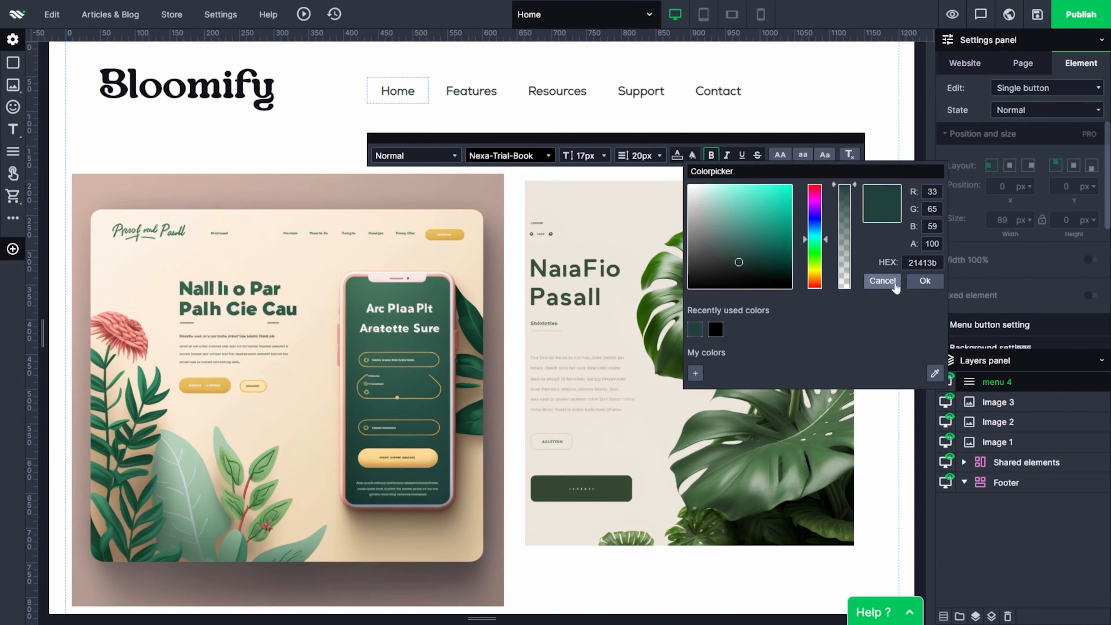
click(719, 330)
click(924, 281)
Step: Set the Home menu button's text colour in its active state to a green sampled from the monstera leaf mockup
click(1047, 111)
click(1024, 161)
click(379, 155)
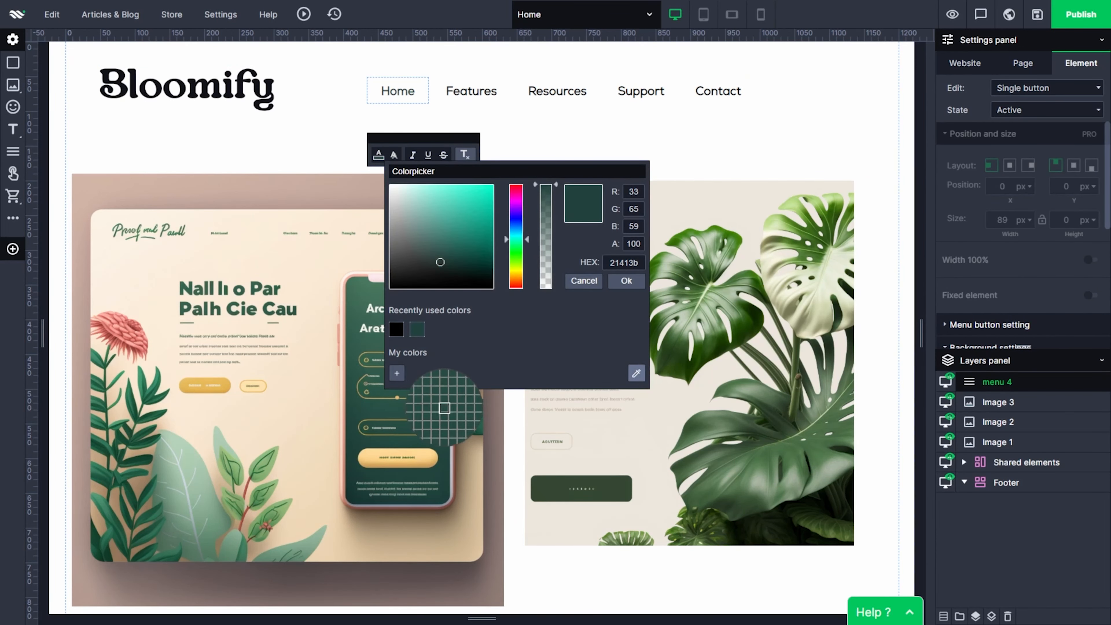
click(672, 336)
Step: Add a 195 by 45 px button below the menu and remove its background colour
click(369, 109)
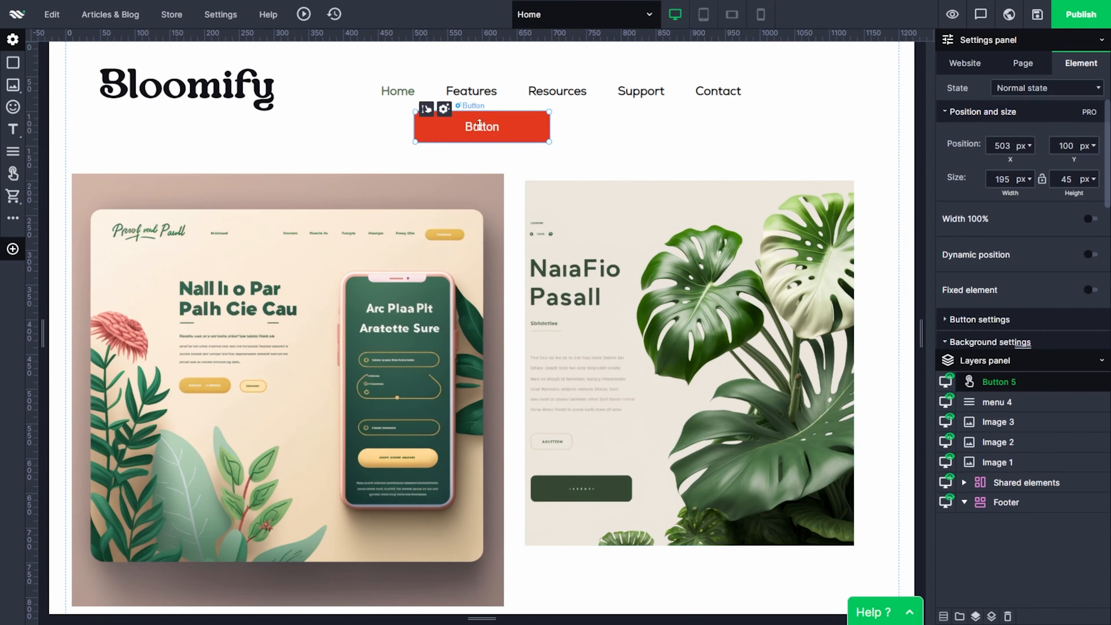
double_click(495, 126)
scroll(1019, 263, down, 5)
drag(1023, 348, 1023, 484)
click(1091, 164)
scroll(1029, 209, up, 1)
Step: Give the button a solid green border and turn on corner rounding
click(1015, 312)
scroll(1014, 315, down, 1)
click(1001, 370)
click(1091, 306)
click(994, 334)
click(861, 513)
click(1086, 462)
click(1028, 355)
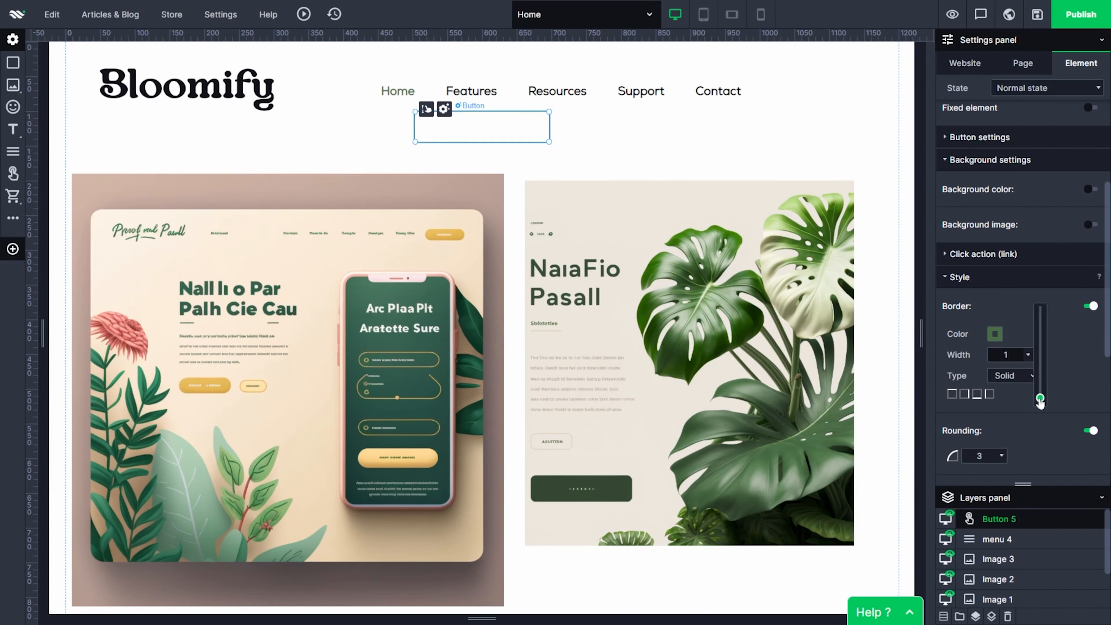
Step: Format the button's text and adjust its style in the on-hover state
scroll(1028, 263, up, 5)
triple_click(482, 127)
click(761, 194)
click(1047, 88)
click(1034, 123)
scroll(1058, 262, down, 6)
click(1091, 363)
click(656, 144)
Step: Place the button beside the Contact menu item, narrowed to about 166 px, and label it Sign up
drag(503, 126, 841, 89)
drag(753, 89, 774, 89)
triple_click(832, 89)
click(711, 154)
click(711, 127)
click(857, 98)
click(711, 127)
click(832, 89)
Step: Align the logo, menu and Sign up button vertically and adjust the menu's horizontal position
shift+click(718, 91)
shift+click(187, 89)
click(1068, 119)
click(823, 144)
drag(682, 92, 720, 91)
click(722, 132)
click(834, 91)
Step: Move both mockup images down to clear space for the hero section below the menu
click(113, 190)
drag(83, 172, 83, 581)
scroll(459, 446, down, 9)
scroll(459, 446, up, 9)
Step: Insert the cut-out phone and leaves image from the site's own files, shrink it and place it below the logo
click(12, 85)
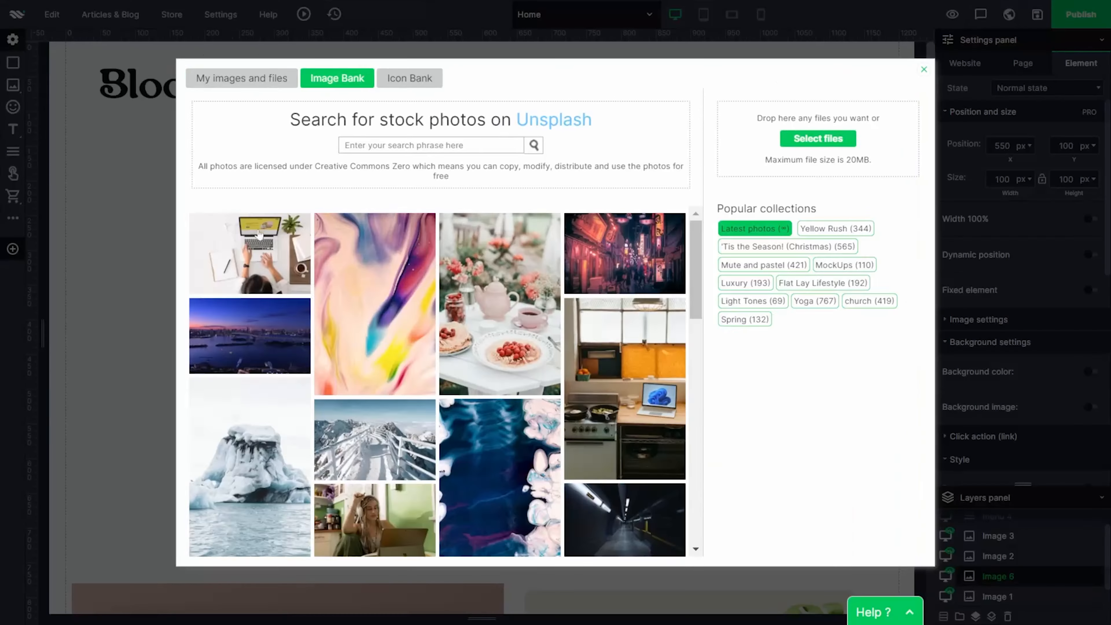
click(242, 74)
double_click(374, 265)
drag(480, 332, 314, 359)
drag(531, 141, 472, 200)
click(455, 193)
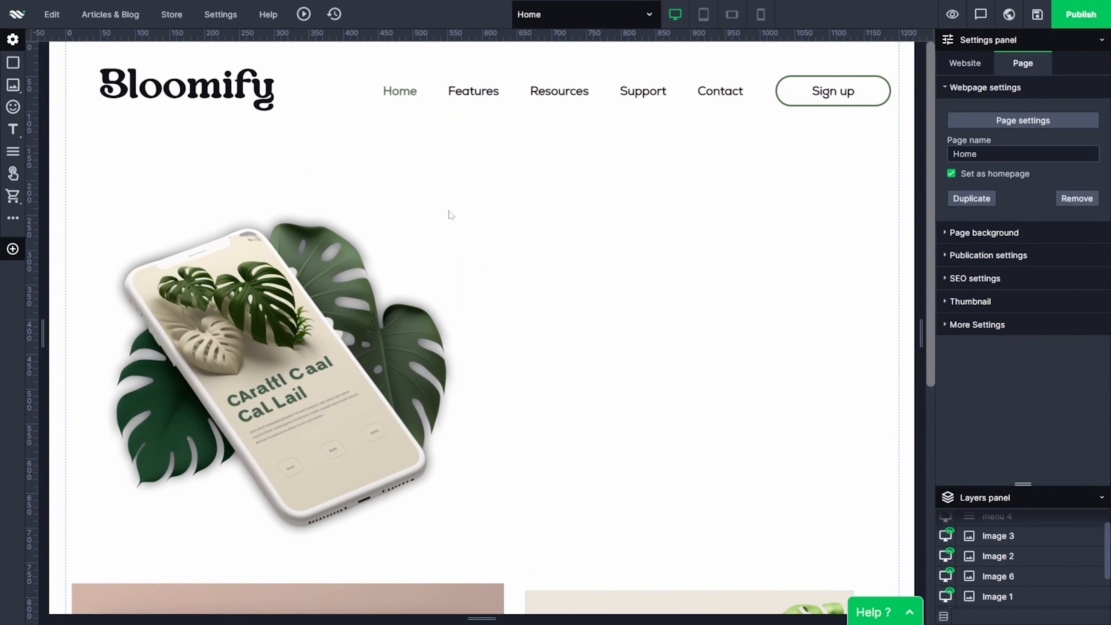
Step: Shift the menu and Sign up button slightly left together, with the button at X 994, Y 50 px
drag(478, 145, 845, 60)
drag(822, 93, 803, 93)
click(205, 84)
drag(378, 79, 378, 79)
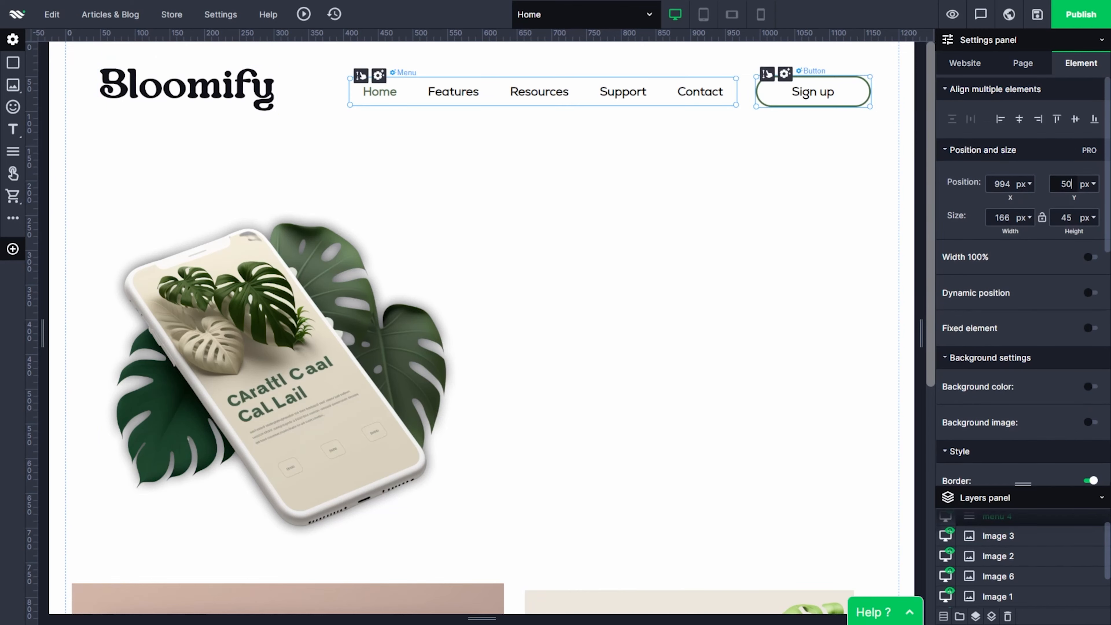
text(35)
click(855, 162)
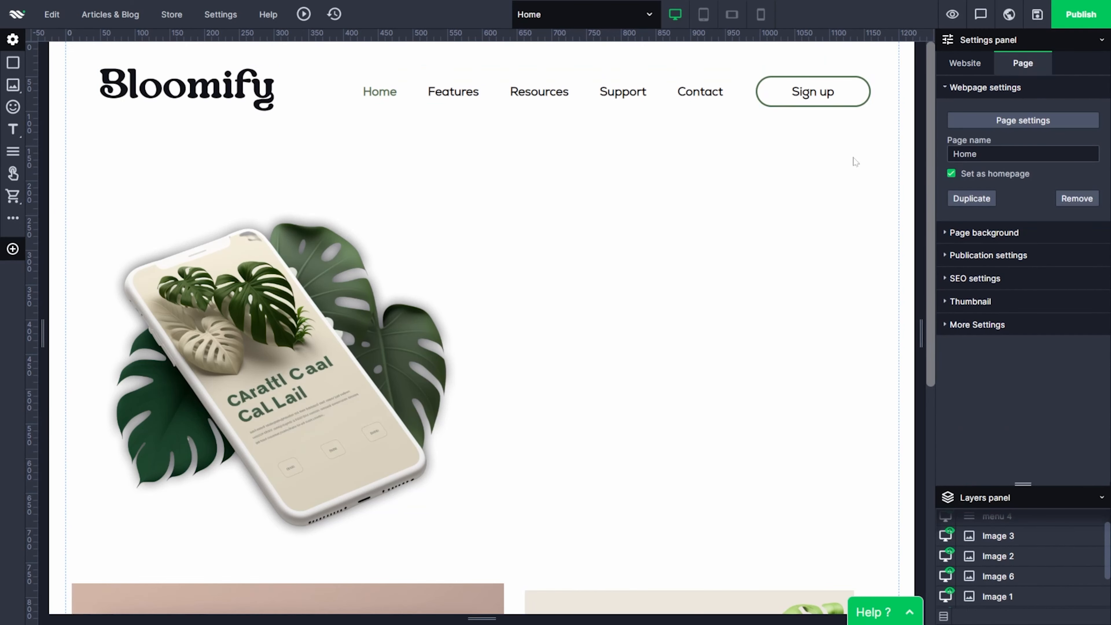
Step: Centre the logo, menu and Sign up button vertically to each other and nudge the phone image up slightly
drag(474, 90, 468, 90)
click(781, 169)
drag(868, 137, 87, 65)
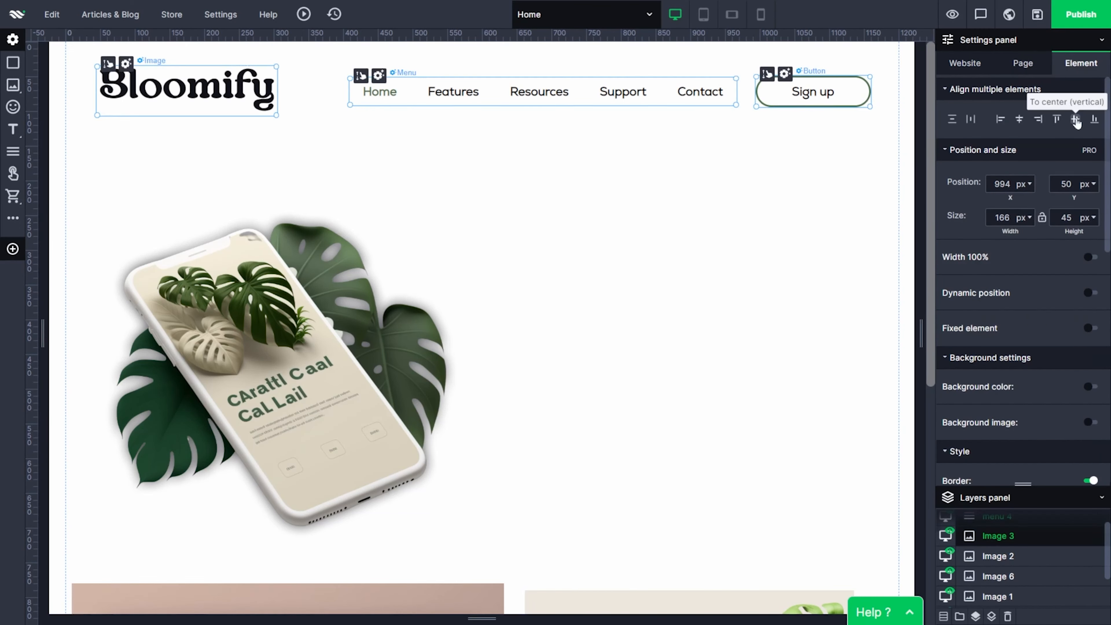
click(1076, 120)
click(592, 364)
drag(341, 372, 341, 344)
click(739, 318)
scroll(569, 359, down, 9)
click(41, 92)
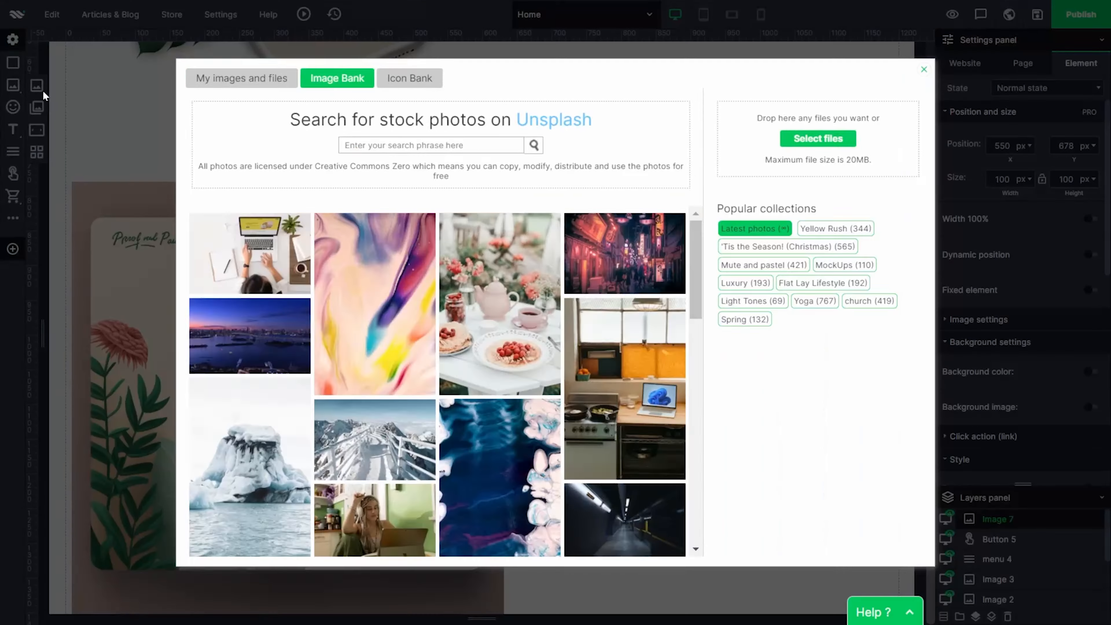
click(242, 74)
scroll(423, 459, down, 5)
click(385, 540)
click(821, 399)
scroll(542, 513, up, 9)
scroll(542, 512, down, 9)
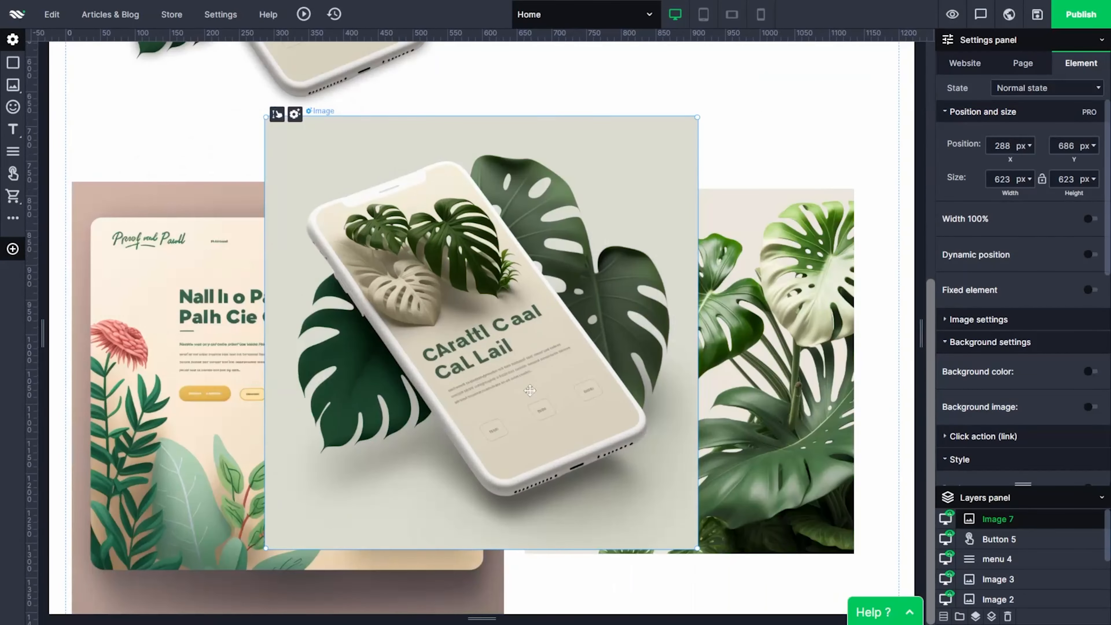
key(Delete)
Step: Add a header element beside the phone image, styled as Header 1 in Nexa-Trial-Book and right-aligned
scroll(635, 398, up, 9)
click(39, 131)
drag(526, 122, 744, 204)
click(525, 152)
click(429, 153)
click(389, 167)
click(525, 153)
click(793, 151)
Step: Make the header text bold and black
triple_click(762, 206)
click(698, 152)
click(664, 152)
click(678, 327)
click(910, 276)
click(685, 311)
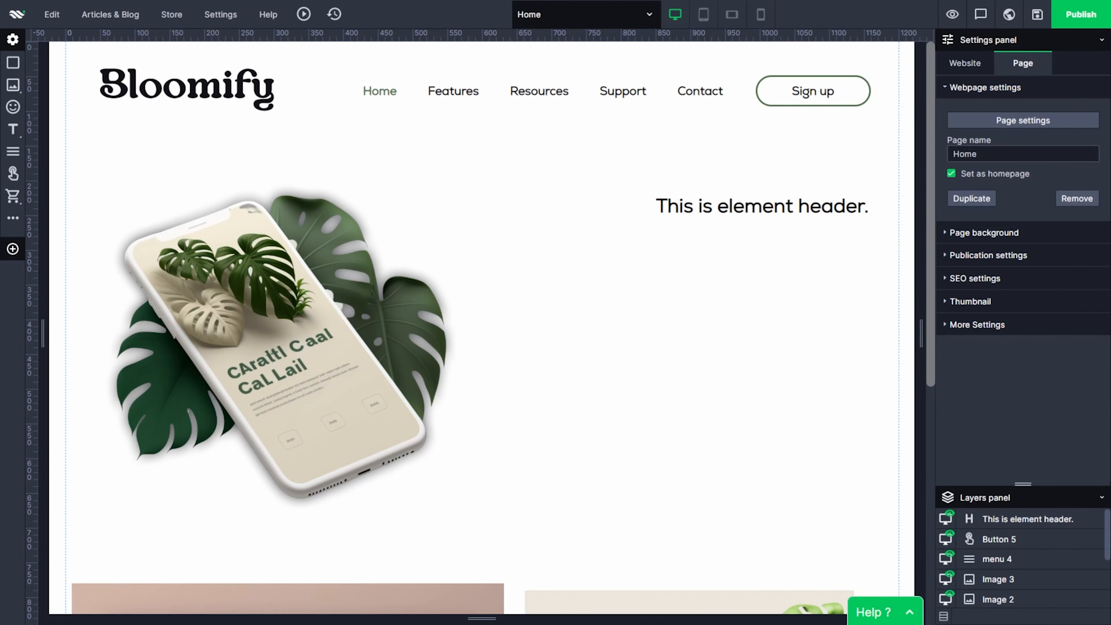
Step: Replace the header text with "Transform Your Green Thumb into a Green Empire with Bloomify"
triple_click(787, 206)
text(Transform Your Green Thumb into a Green Empire with Plantify)
drag(869, 230, 859, 231)
click(709, 308)
Step: Set the header's font size to 40 px and line height to 48 px, and widen its text box
triple_click(710, 226)
click(582, 152)
text(40)
click(626, 152)
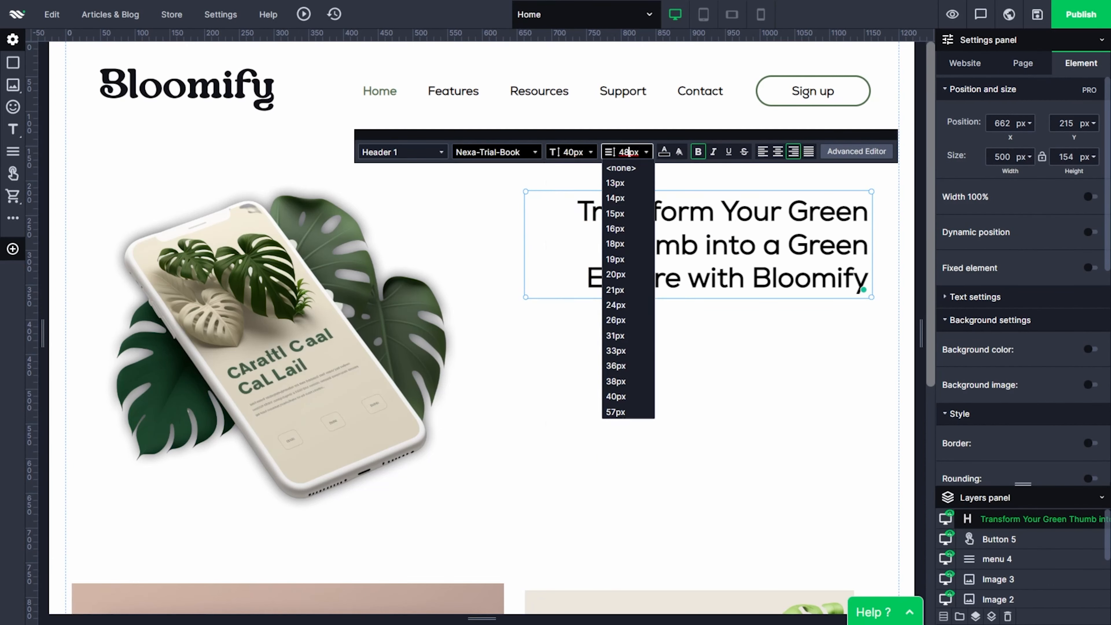
click(503, 263)
click(528, 260)
click(547, 341)
Step: Add a text element below the header reading "The ultimate app for plant care and maintenance"
scroll(546, 342, down, 9)
scroll(547, 341, up, 9)
mouse_move(13, 130)
drag(66, 152, 593, 343)
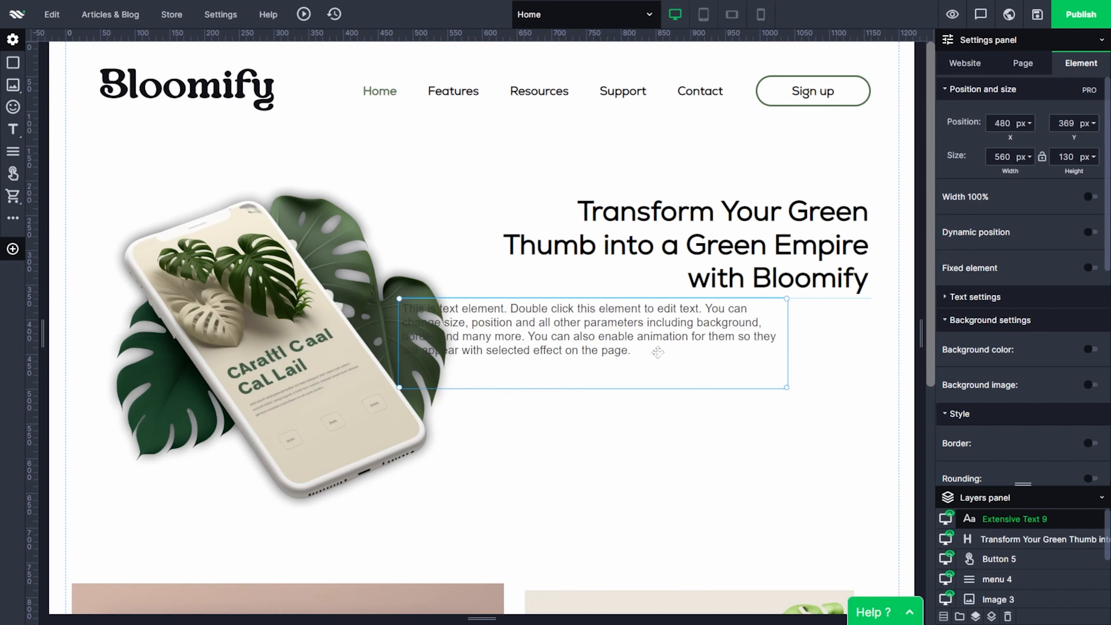
drag(657, 353, 741, 370)
double_click(502, 392)
key(ctrl+a)
key(ctrl+v)
Step: Format the tagline as larger, right-aligned black text in Nexa-Trial-Book
drag(739, 326, 586, 326)
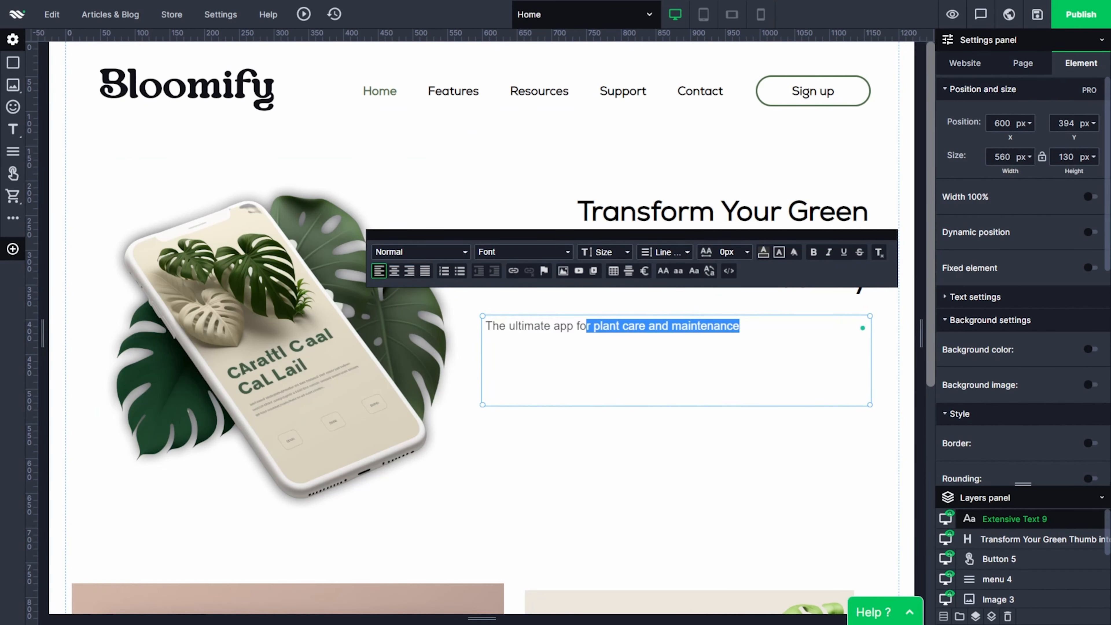
click(763, 251)
click(523, 252)
click(520, 307)
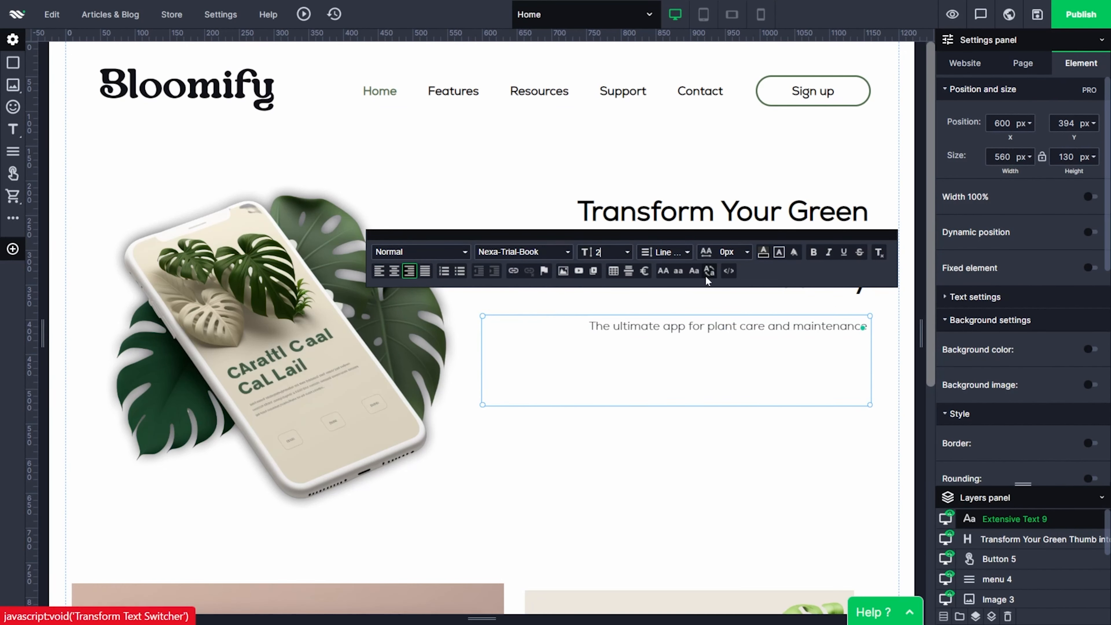
click(755, 372)
Step: Duplicate the Sign up button directly below the tagline and shorten the tagline's text box to fit
click(813, 92)
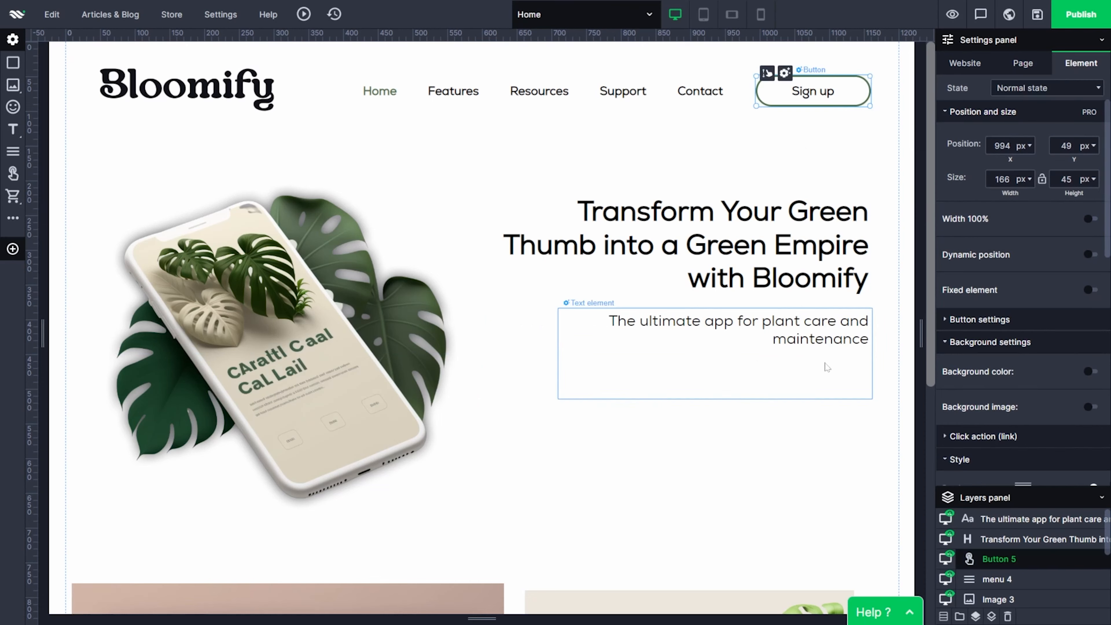
drag(848, 391, 848, 464)
click(837, 339)
drag(838, 397, 838, 355)
drag(853, 459, 835, 380)
Step: Turn on a solid green background colour for the copied button
scroll(966, 377, down, 2)
click(1091, 267)
click(1033, 293)
click(878, 469)
click(1088, 420)
Step: Label the copied button Download in white, non-bold text
double_click(809, 380)
click(766, 302)
click(775, 334)
click(1009, 429)
click(766, 446)
double_click(813, 380)
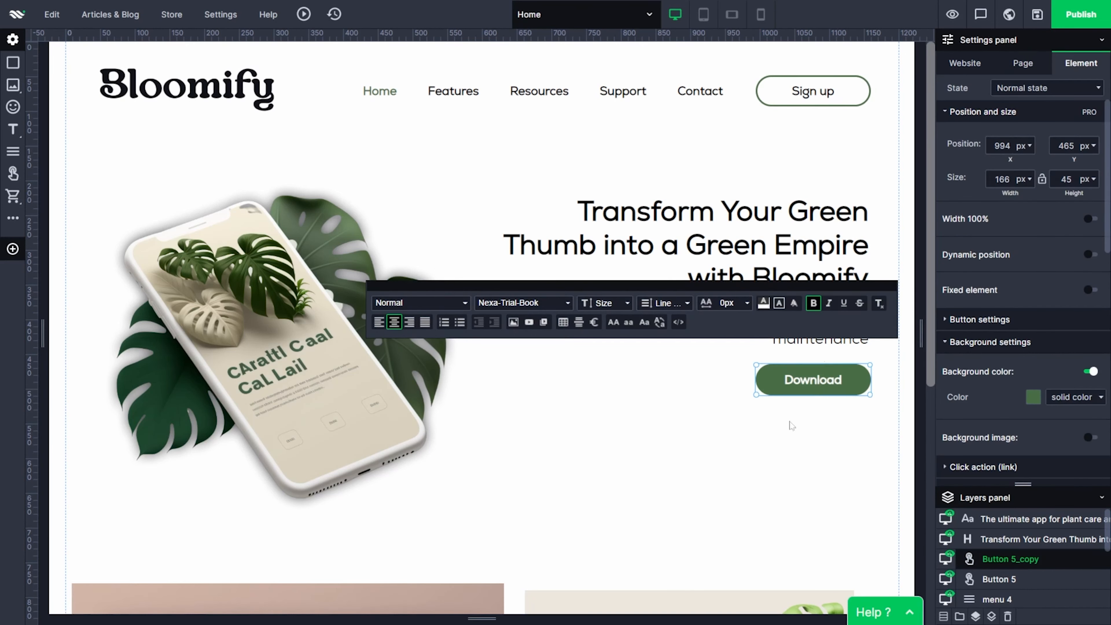
click(792, 426)
double_click(812, 380)
click(813, 303)
click(804, 479)
Step: Set the Download button's on-hover background colour to green, 496e45
click(1033, 397)
click(859, 565)
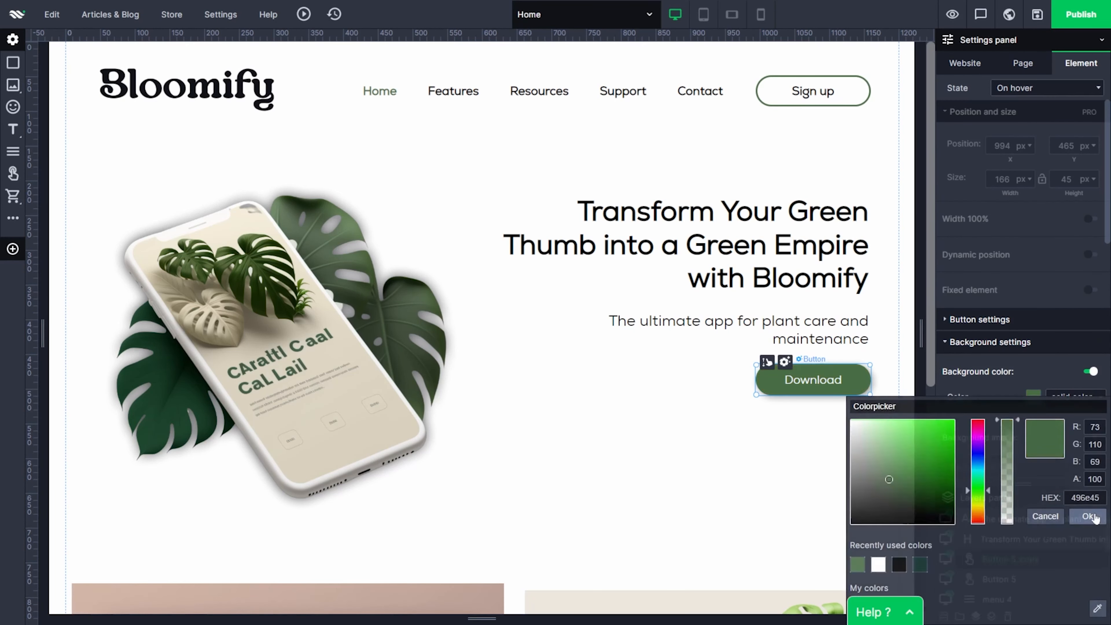
click(1093, 518)
click(800, 476)
Step: Move the header, tagline and Download button down together and enlarge the phone image slightly
drag(824, 474, 763, 177)
drag(804, 246, 802, 288)
click(691, 498)
click(419, 473)
drag(463, 546, 482, 557)
click(640, 484)
Step: Move the header, tagline and Download button up slightly as a group
scroll(640, 483, down, 2)
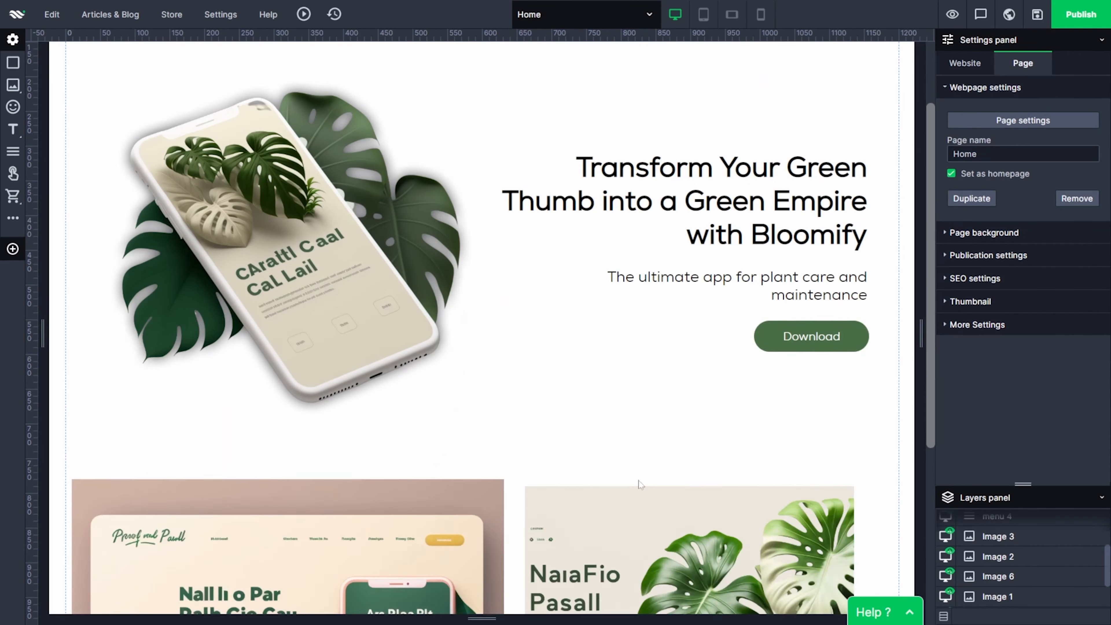
scroll(640, 483, up, 2)
drag(837, 495, 637, 240)
drag(718, 323, 718, 306)
click(739, 512)
Step: Move both mockup images further down the page, clear of the area below the hero section
scroll(739, 512, down, 3)
click(131, 315)
drag(83, 269, 83, 347)
scroll(266, 297, down, 3)
scroll(636, 311, up, 3)
scroll(636, 311, down, 1)
Step: Add a 100 px high rectangle at 100% width and place it below the hero section at Y 781 px
click(13, 62)
click(1090, 196)
drag(501, 123, 501, 181)
scroll(501, 181, up, 3)
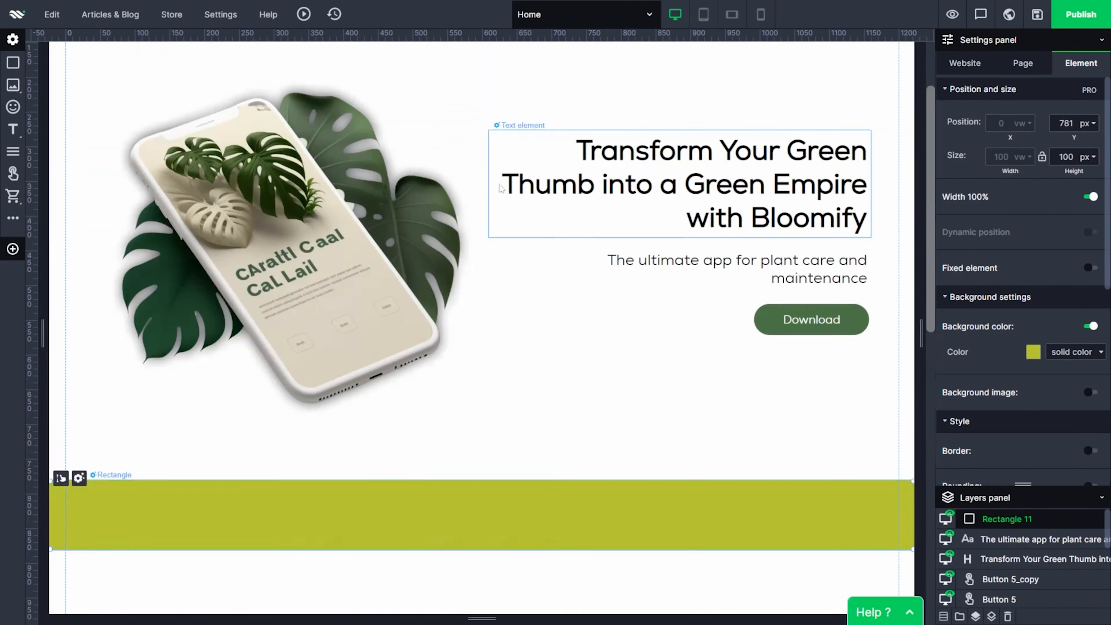
Step: Move the rectangle up to Y 739 px, extend it to 520 px high and fill it with light beige
drag(569, 507, 569, 478)
scroll(597, 430, down, 1)
drag(598, 415, 598, 580)
click(1033, 351)
click(1098, 572)
click(339, 206)
drag(1006, 386, 1006, 439)
click(1086, 480)
scroll(656, 431, down, 3)
drag(639, 373, 639, 445)
click(639, 498)
scroll(639, 498, up, 3)
Step: Insert the monstera plant image "Projekt bez tytułu (7).png" from the uploaded files and enlarge it over the beige section
click(13, 84)
double_click(247, 260)
click(373, 263)
click(819, 399)
drag(654, 232, 858, 296)
scroll(568, 372, down, 2)
Step: Move the mockup images further down the page and fit the plant image at 719 × 631 px over the beige section
click(315, 385)
drag(324, 446, 325, 499)
click(349, 525)
click(774, 452)
click(546, 523)
scroll(493, 434, down, 2)
scroll(493, 435, up, 4)
click(498, 420)
drag(465, 179, 401, 168)
scroll(407, 173, down, 2)
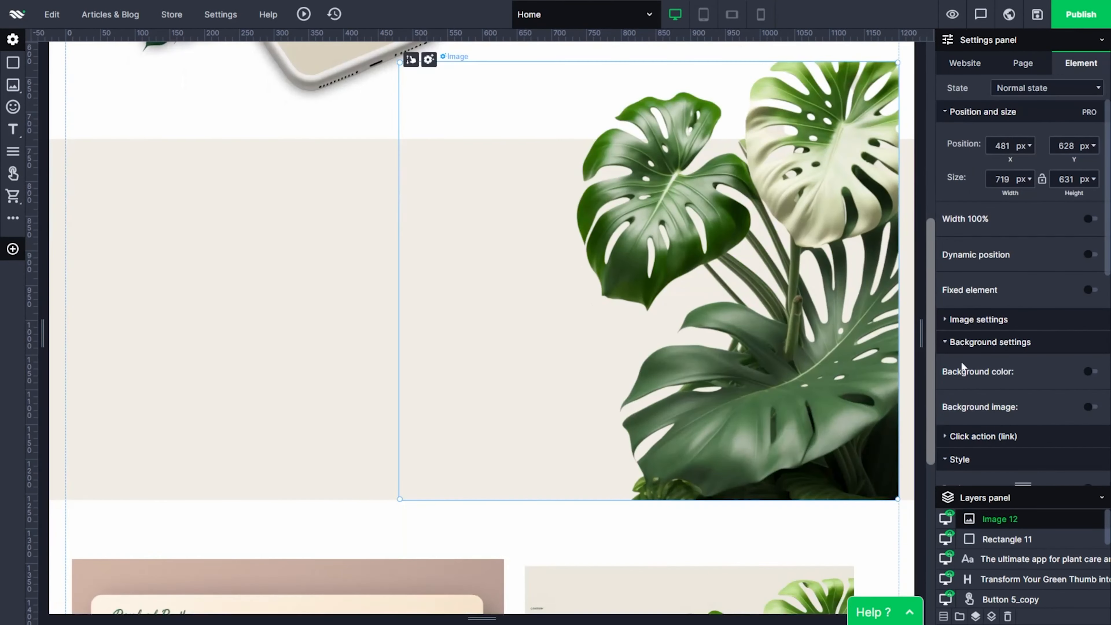
Step: Reframe the plant image by shifting the plant down so its upper leaves are not cut off
click(978, 320)
click(1019, 375)
click(213, 145)
click(563, 521)
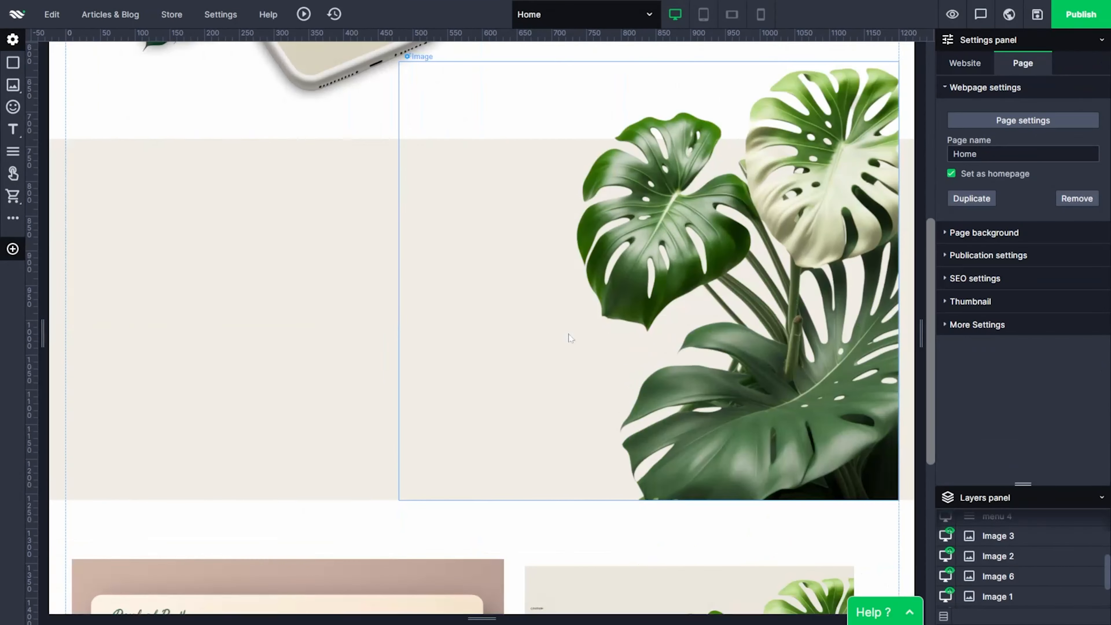
Step: Widen the plant image to 930 px and reframe the enlarged plant within it
click(570, 339)
drag(399, 499, 253, 500)
click(1005, 374)
drag(612, 263, 613, 308)
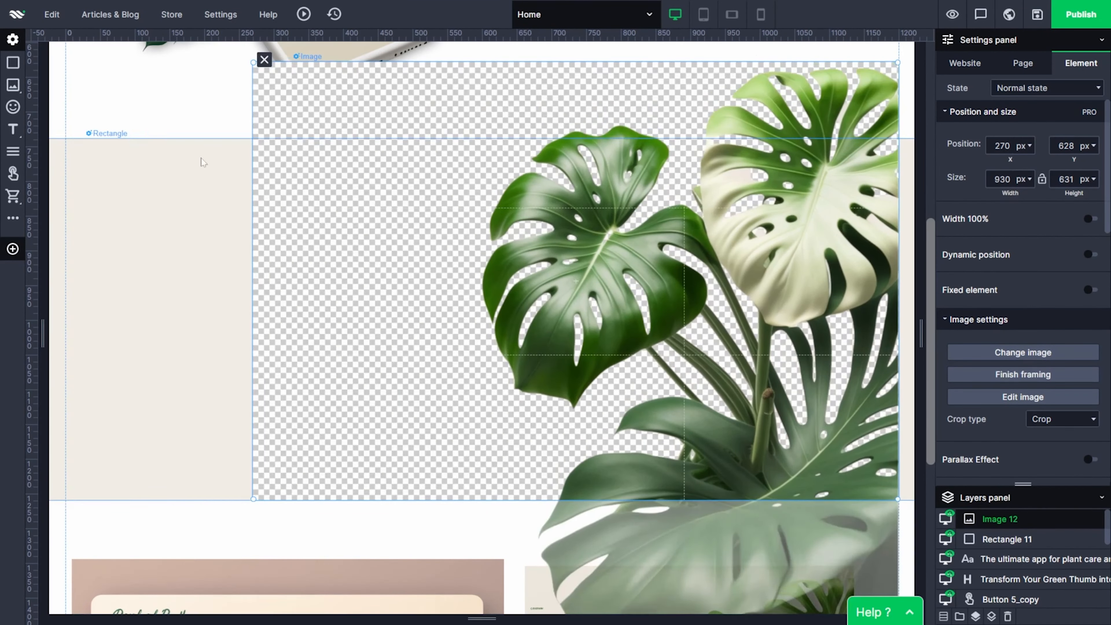
click(204, 163)
Step: Add a text element to the beige section containing the paragraph that begins "We are here to help you take your love for plants to the next level."
scroll(227, 306, up, 4)
scroll(253, 478, down, 8)
click(516, 319)
scroll(542, 357, up, 2)
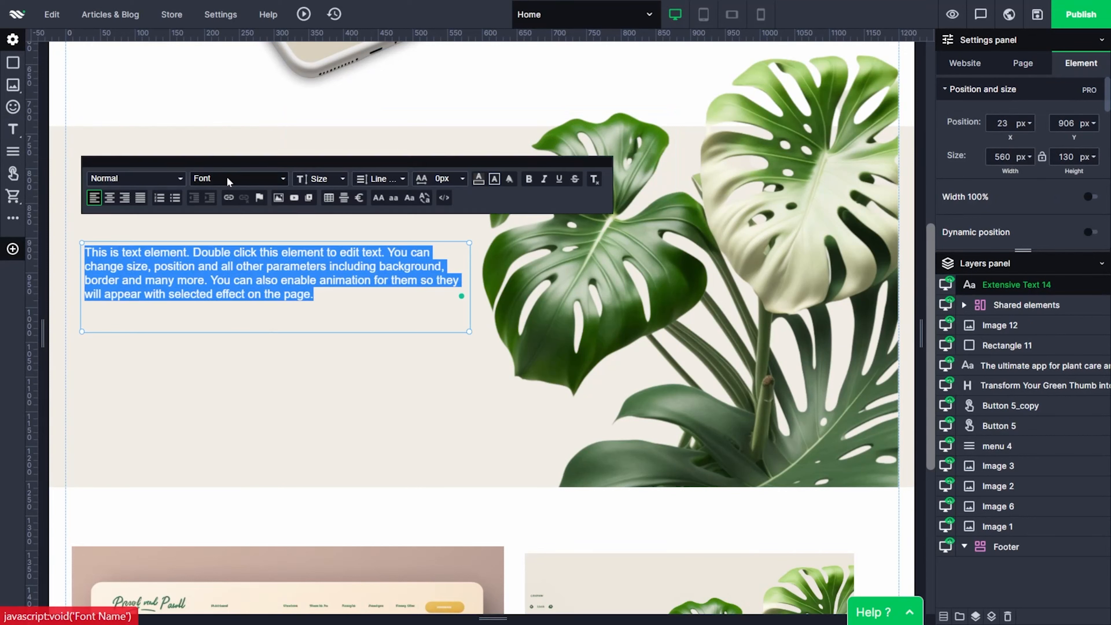
click(316, 328)
key(ctrl+a)
text(We are here to help you take your love for plants to the next level. With our comprehensive plant care app, you will have all the tools you need to keep your plants healthy, happy, and thriving. From watering reminders and fertilization schedules to a plant database with detailed care instructions, Bloomify has it all.)
Step: Set the paragraph in Nexa-Trial-Book at size 22, narrow its box to 442 px and place it beside the plant
key(ctrl+a)
click(594, 179)
click(503, 407)
drag(469, 375, 387, 411)
drag(189, 334, 204, 339)
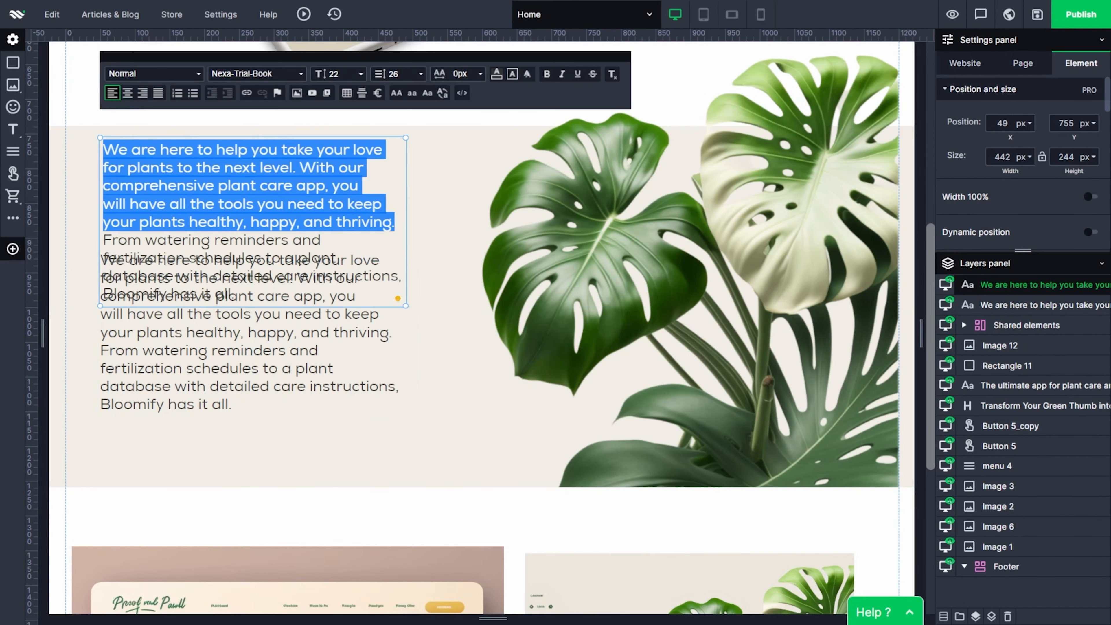
Step: Turn the copied paragraph into the heading "Welcome to Bloomify!" and add a Features button copied from the Download button
text(Bloomify!)
click(256, 146)
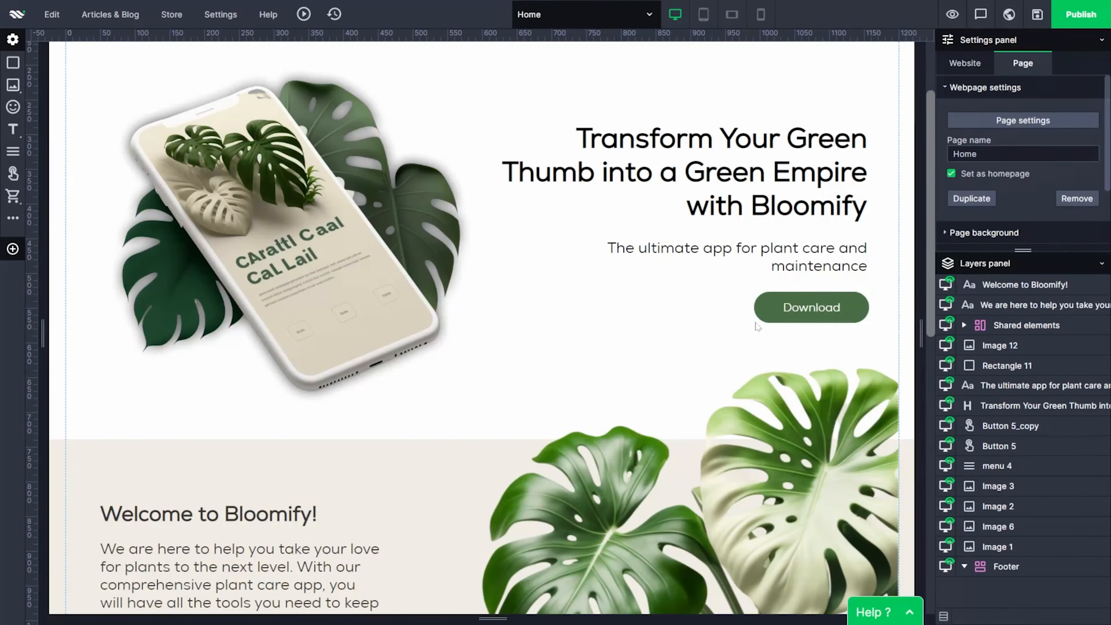
key(ctrl+v)
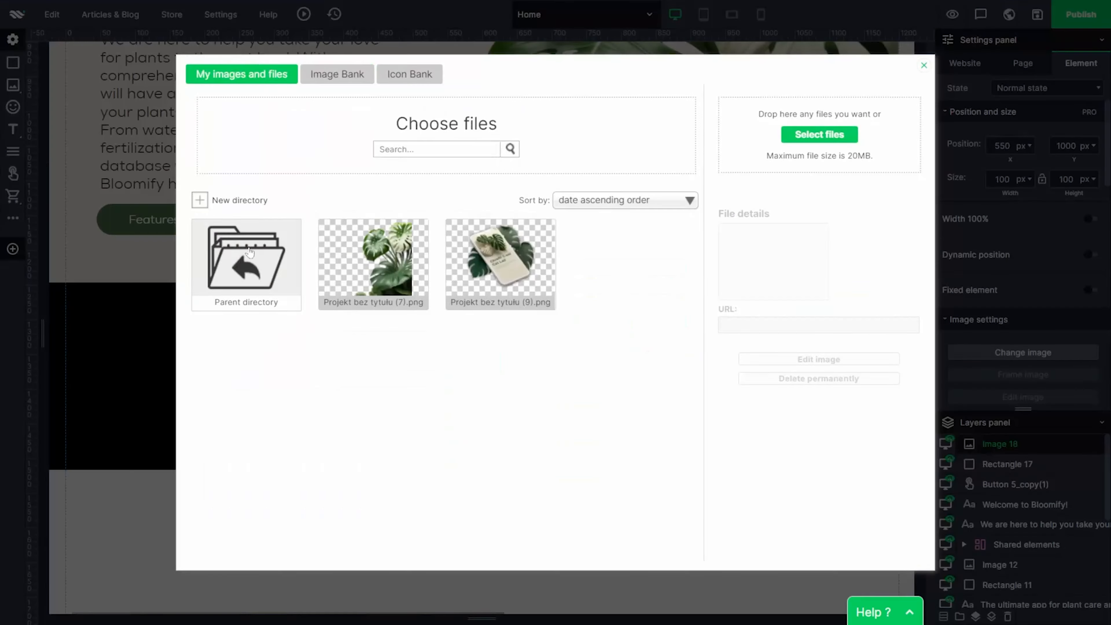
Step: Add the Bloomify logo to the black footer and place a white "Download" label in Nexa-Trial-Regular beneath it
click(249, 252)
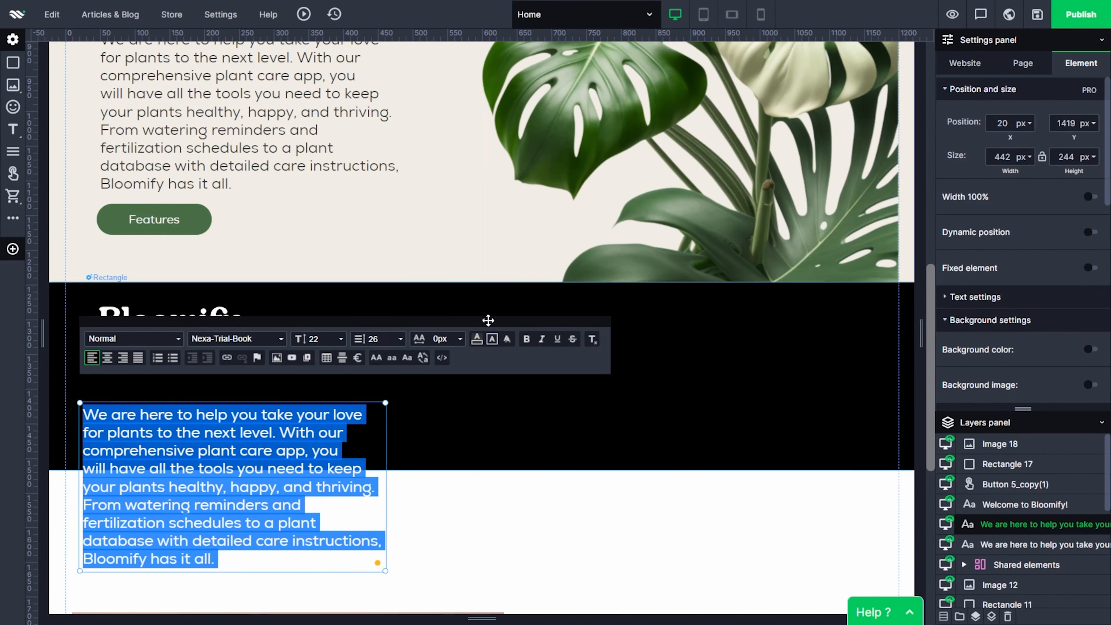
click(236, 338)
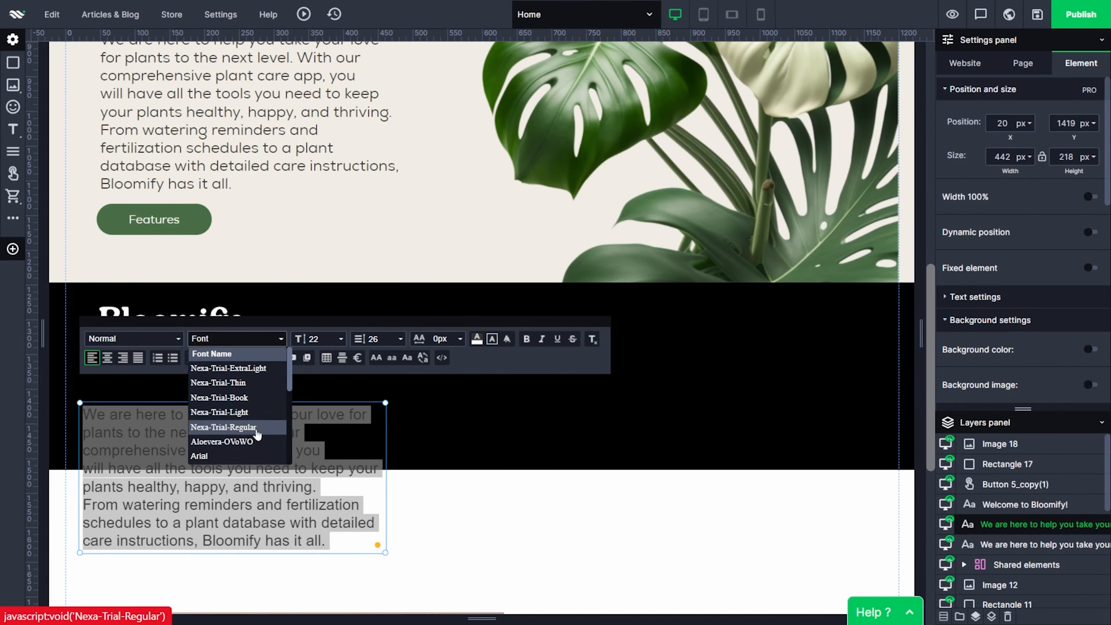
text(ad)
click(235, 504)
drag(1010, 524, 1010, 453)
drag(161, 415, 181, 361)
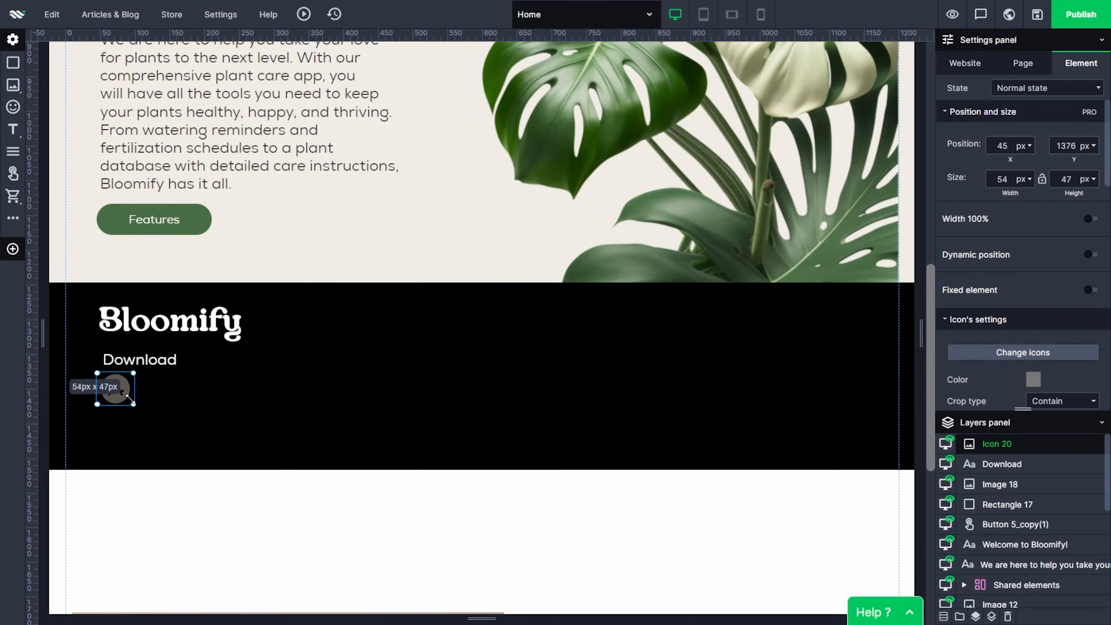
Step: Place an App Store icon beneath the footer's Download label and a Google Play icon beside it
click(125, 400)
text(google play)
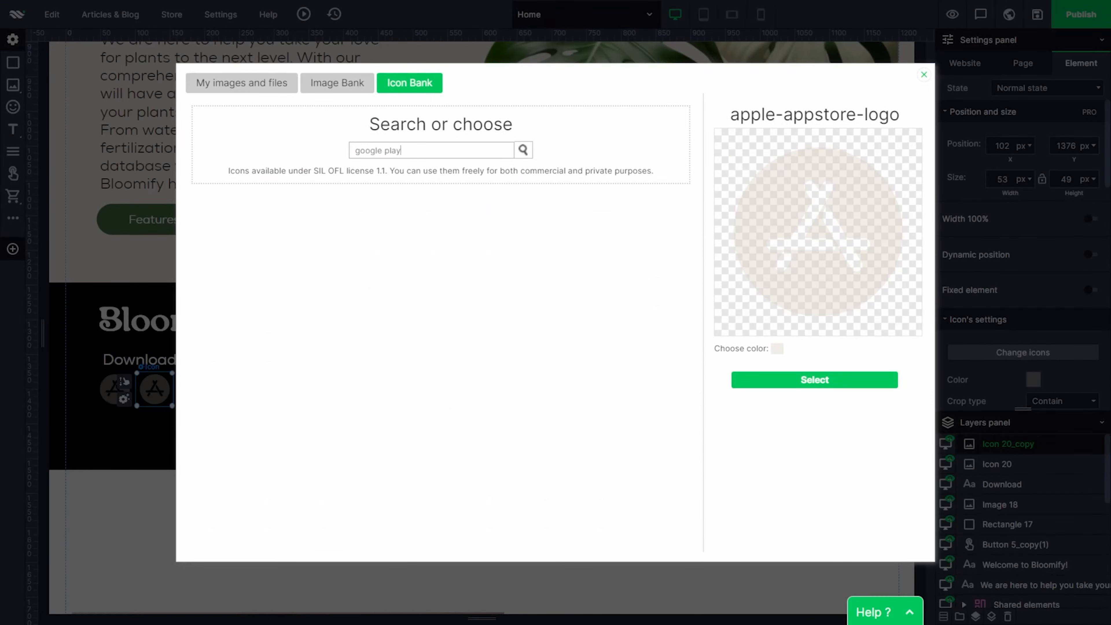
click(776, 379)
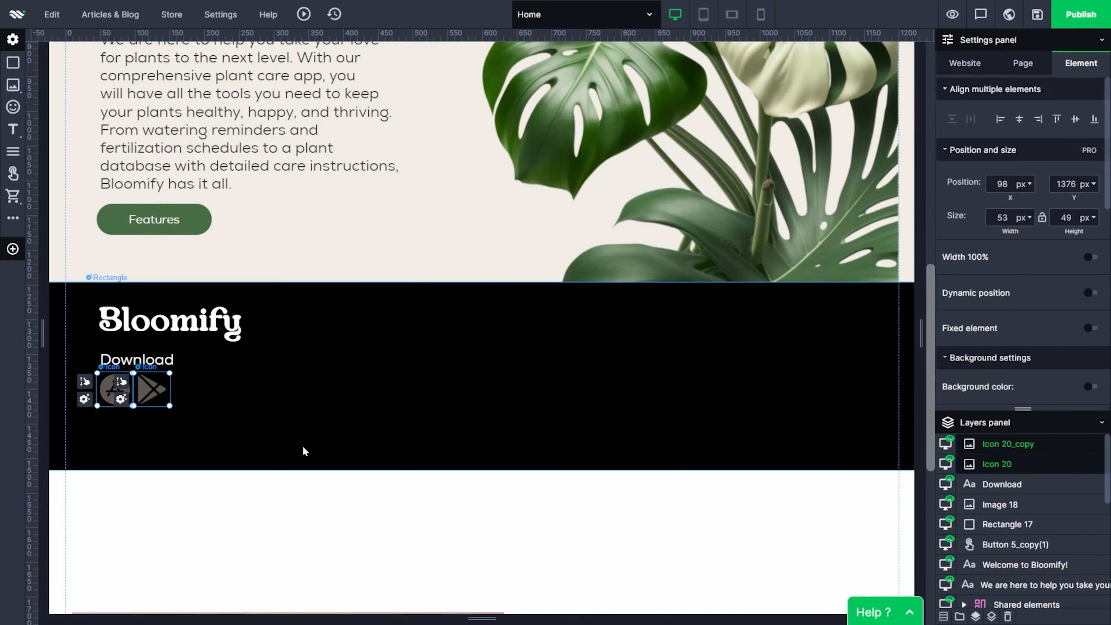
Step: Duplicate the footer's Download label and change the copy to "Follow us" beneath the store icons
click(137, 360)
key(ctrl+c)
key(ctrl+v)
double_click(120, 430)
text(Follow)
text(us)
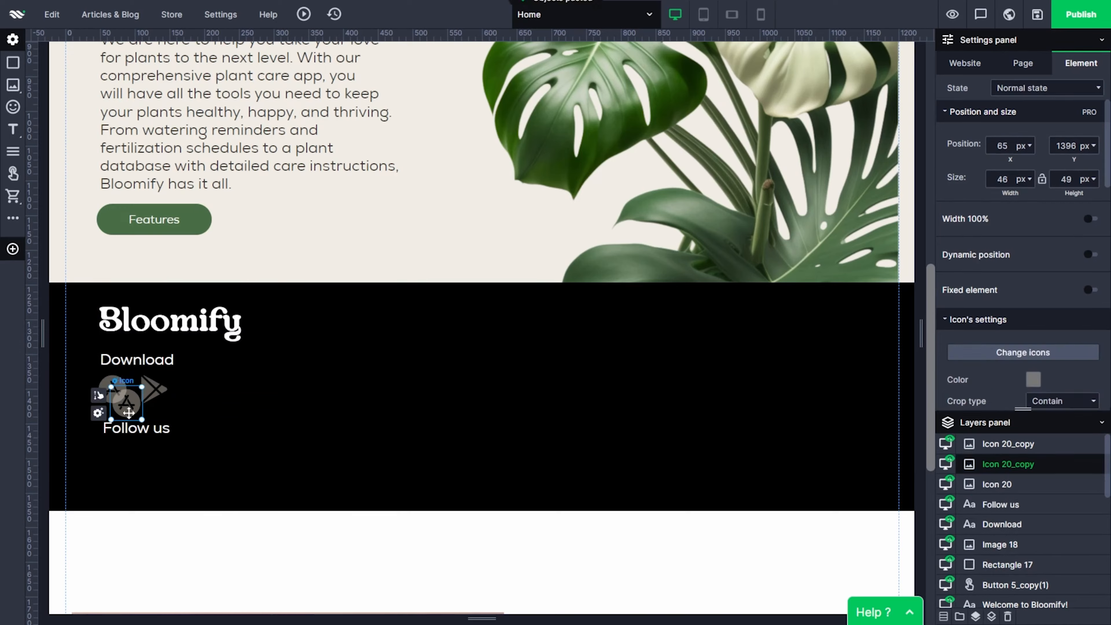
Step: Replace the copied App Store icon beneath "Follow us" with the round Facebook logo
click(85, 476)
click(119, 364)
text(facebook)
click(324, 236)
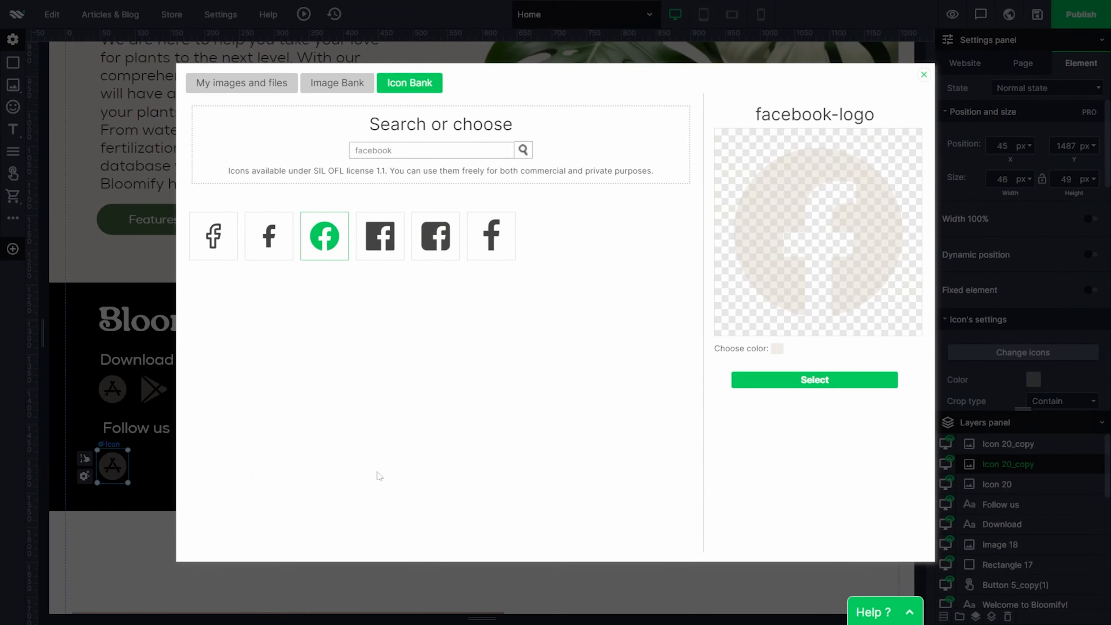
click(814, 380)
Step: Duplicate the Facebook icon and change the copy beside it to the Instagram logo
key(ctrl+c)
key(ctrl+v)
click(126, 475)
click(167, 364)
text(instagram)
click(213, 236)
click(814, 379)
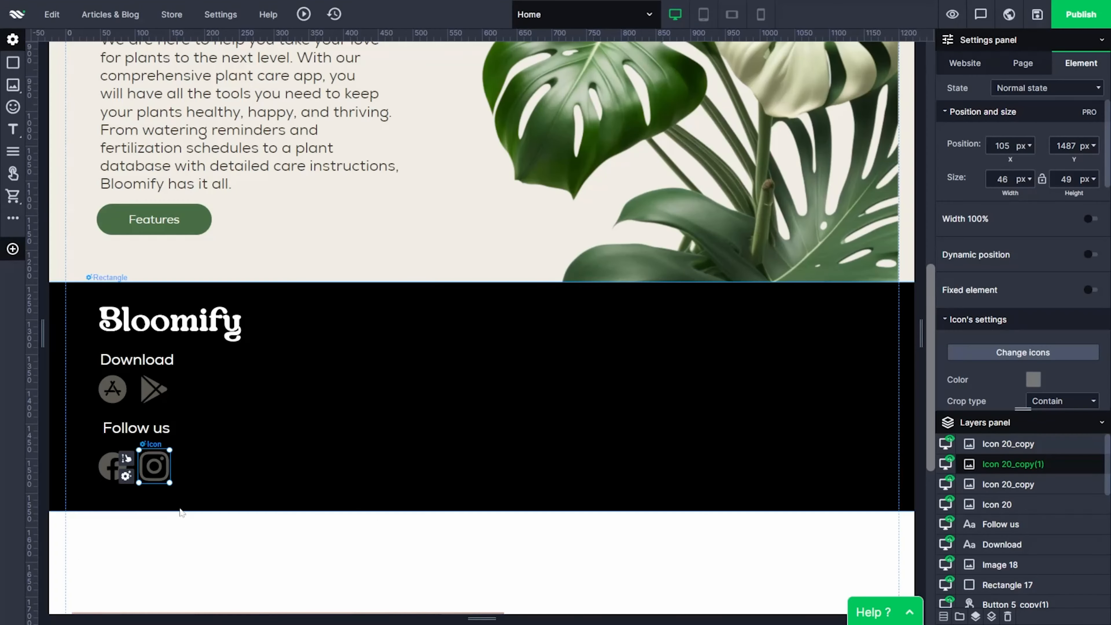
Step: Duplicate the Instagram icon and change the copy beside it to the Pinterest logo
key(ctrl+c)
key(ctrl+v)
click(168, 474)
click(219, 366)
text(pinterest)
click(213, 236)
click(814, 379)
Step: Adjust the row of social icons and left-align the footer's logo, labels and first icon of each row
drag(105, 540, 223, 457)
drag(111, 472, 114, 472)
drag(107, 536, 117, 294)
click(1001, 119)
key(ctrl+z)
shift+click(271, 472)
click(1001, 119)
click(153, 470)
click(248, 575)
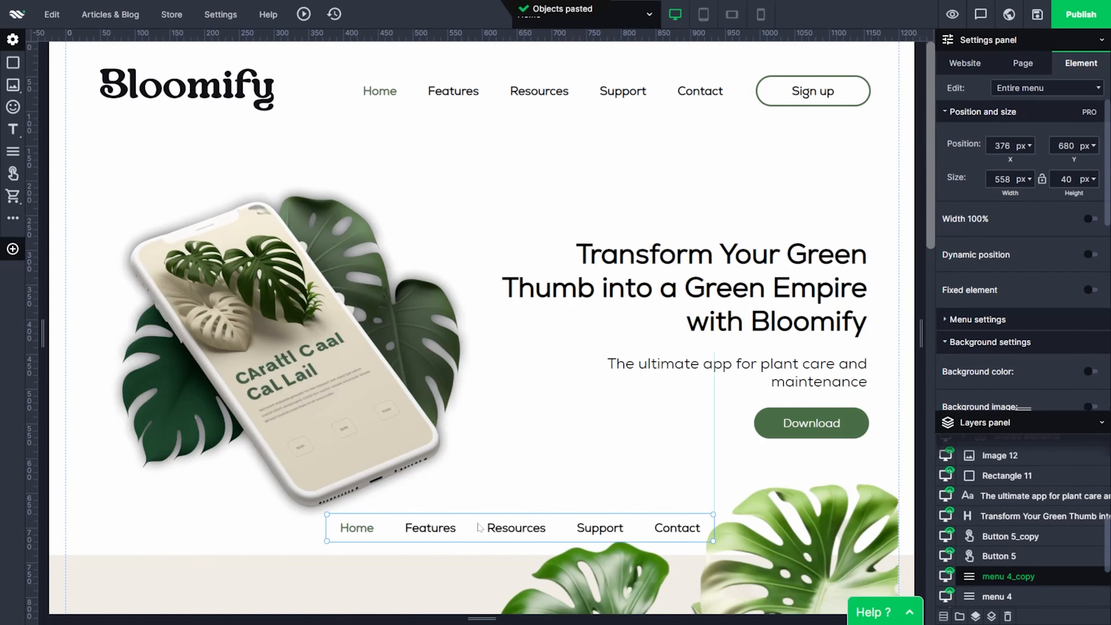
Step: Place a white copy of the header menu in the footer and add a button to it for a new page named Download
scroll(478, 528, down, 10)
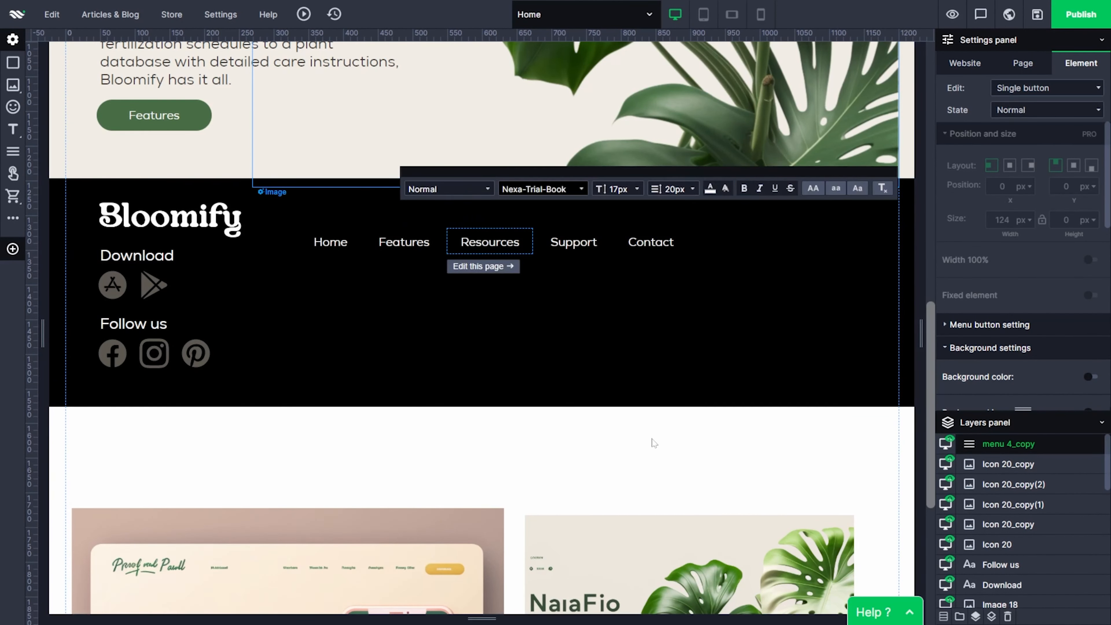
right_click(378, 235)
click(378, 229)
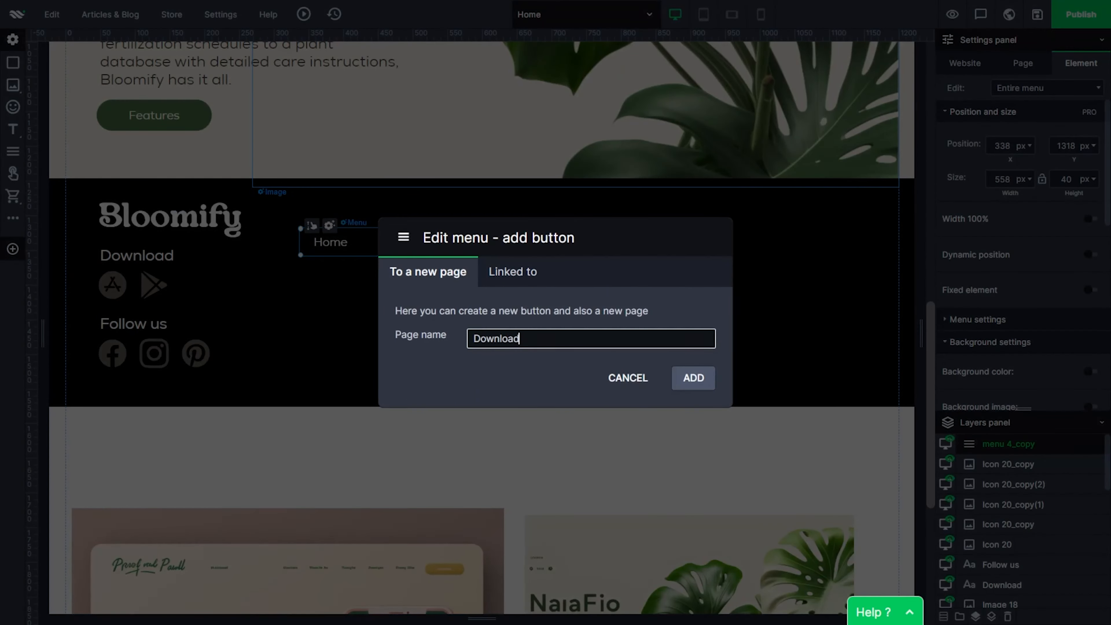
click(692, 378)
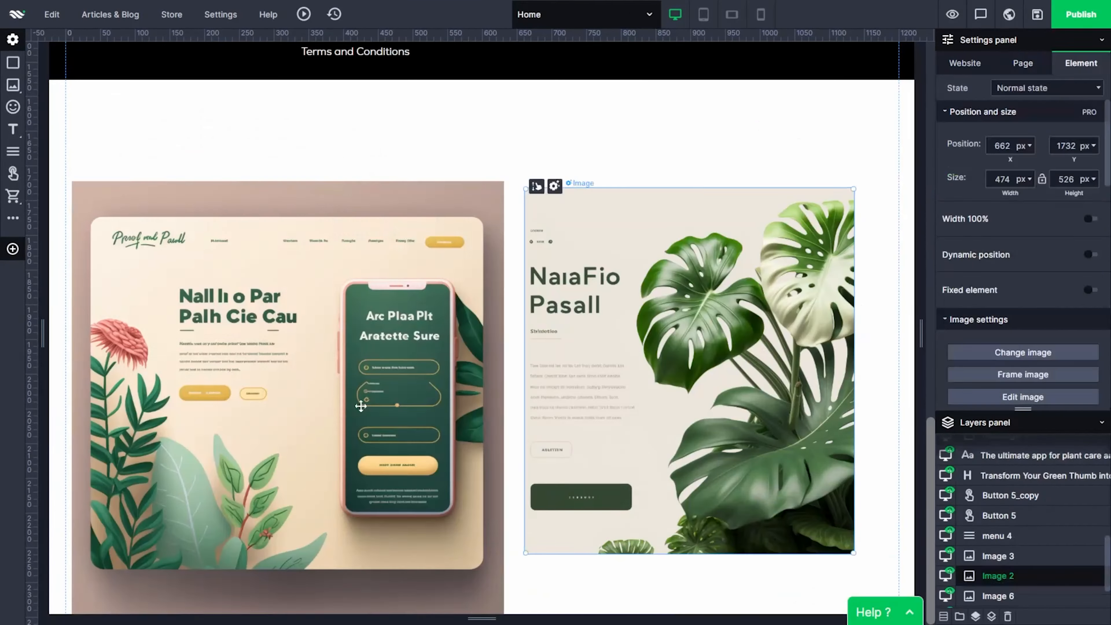
Step: Group the header's logo, menu and Sign up button and move the group into Shared elements
drag(74, 120, 107, 107)
click(960, 617)
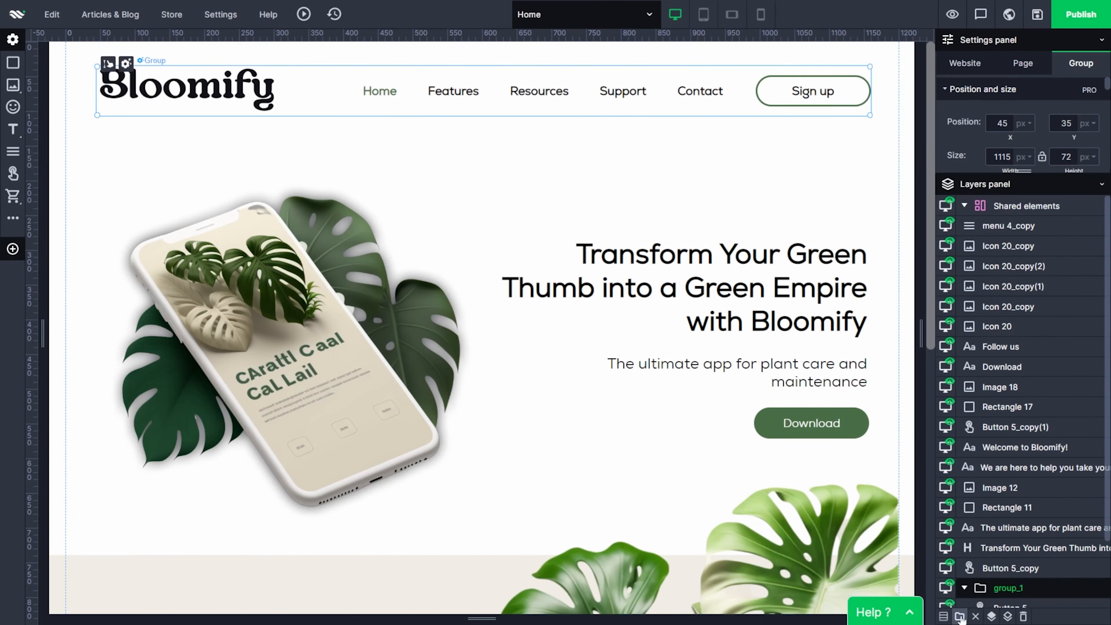
drag(995, 587, 1011, 218)
click(964, 206)
Step: Group the phone image, headline, tagline and Download button as "Hero"
drag(99, 144, 833, 471)
click(960, 617)
key(Return)
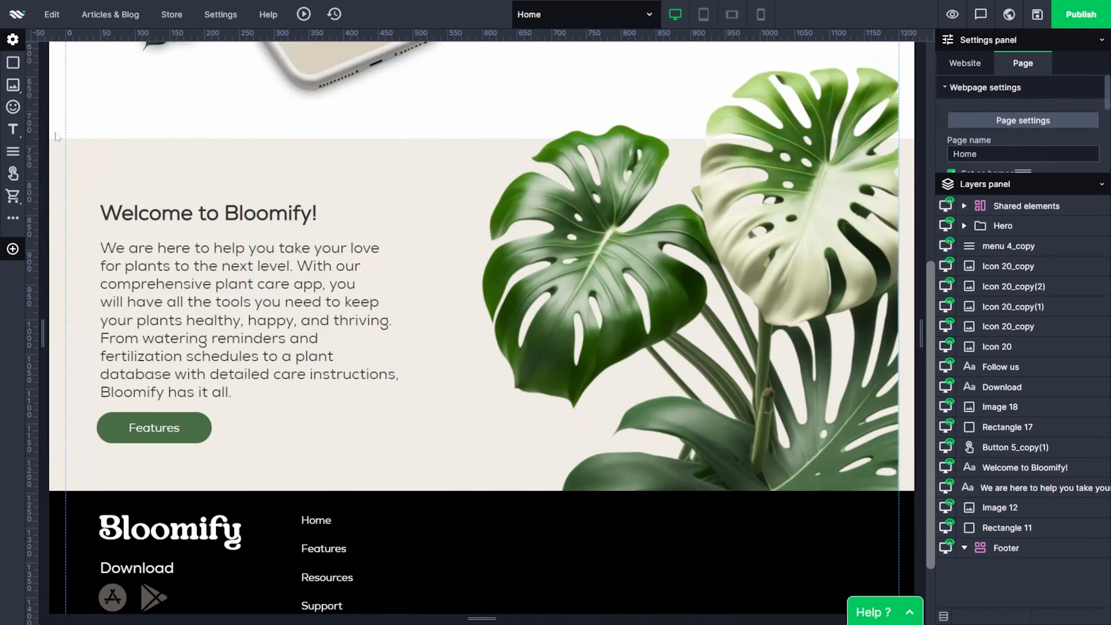
Step: Group the welcome heading, paragraph, Features button and plant image as "Introduction" and move the group below Hero in the layer order
drag(79, 183, 416, 455)
click(960, 617)
click(964, 447)
drag(1021, 446, 1021, 238)
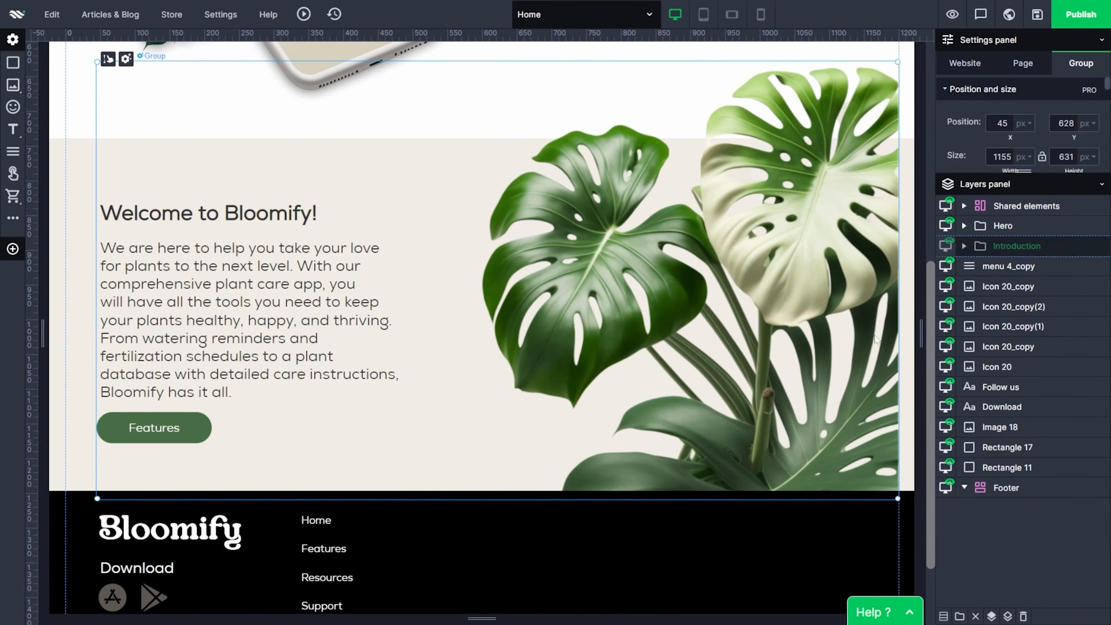
Step: Group the footer's logo, labels, icons and menu under the name "Footer"
scroll(481, 328, down, 3)
drag(56, 595, 758, 418)
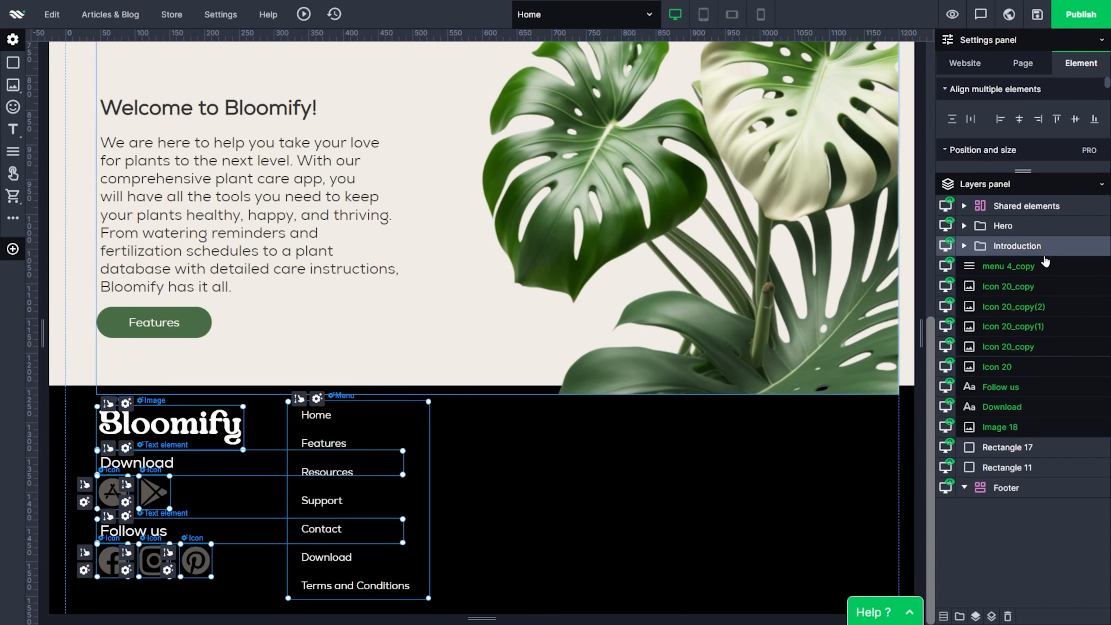
click(959, 616)
text(Footer)
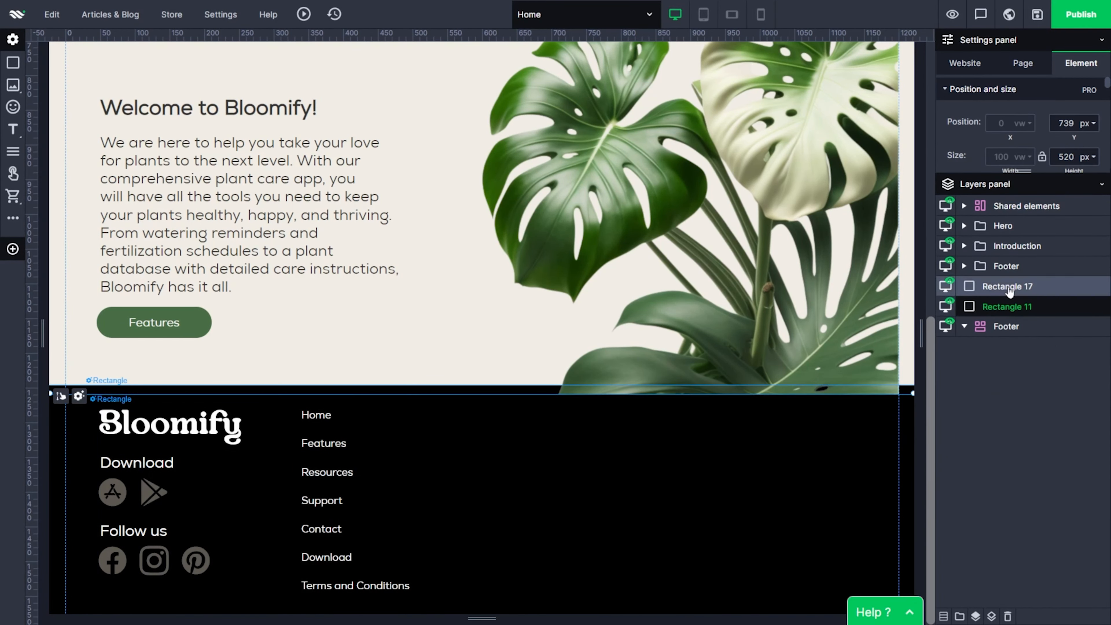
Step: Move the black rectangle into the Footer group and the beige rectangle into the Introduction group
drag(1043, 286, 976, 263)
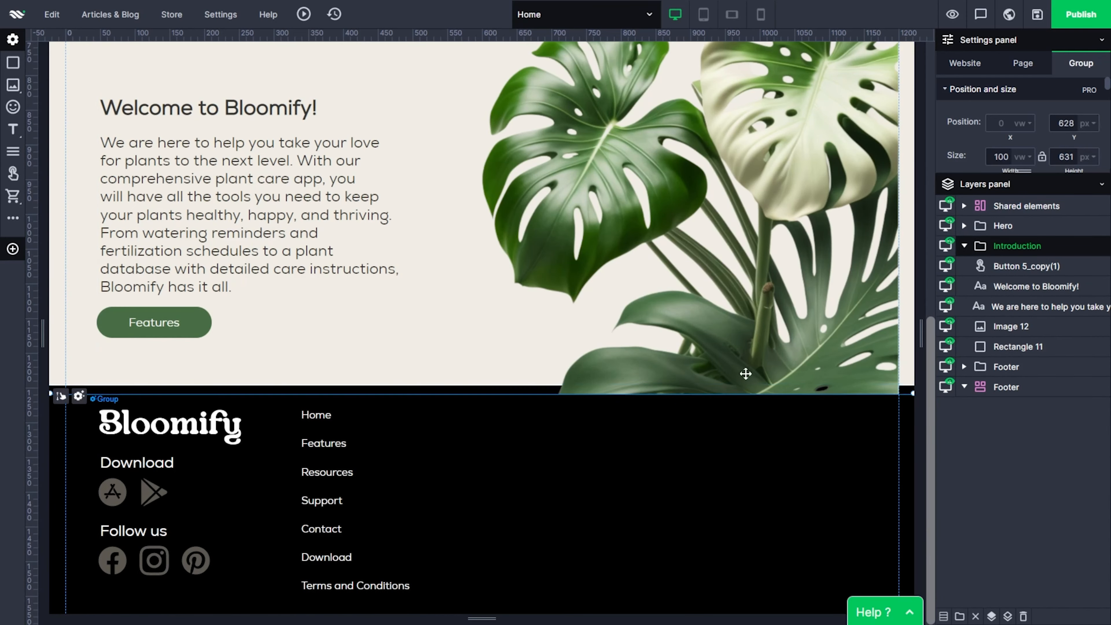
click(965, 370)
drag(965, 393, 971, 393)
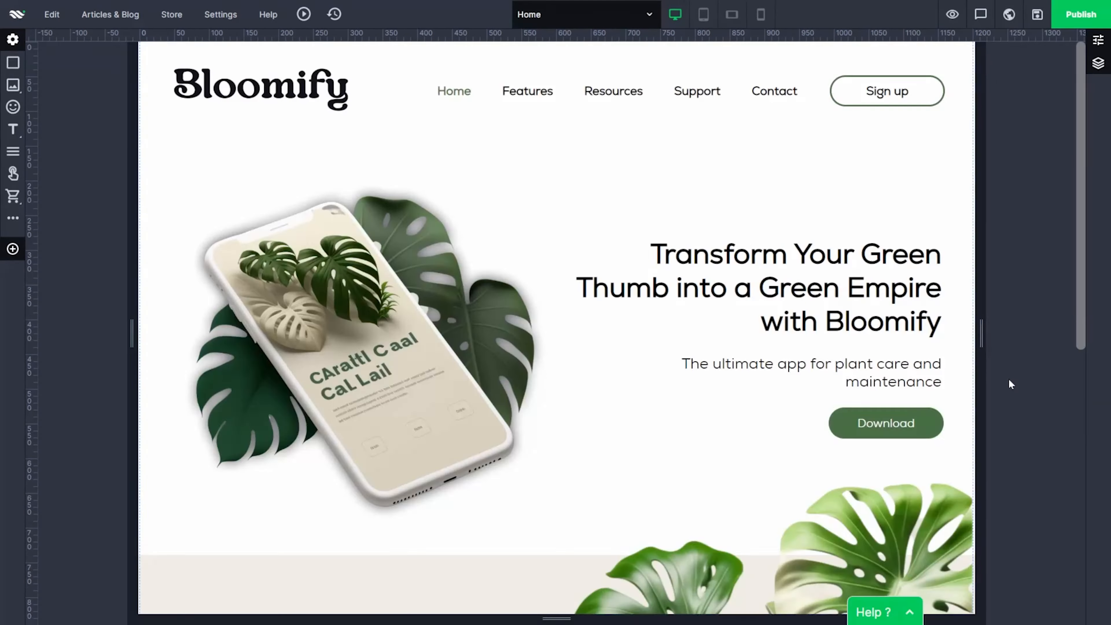
scroll(1009, 382, down, 8)
drag(1078, 461, 1097, 72)
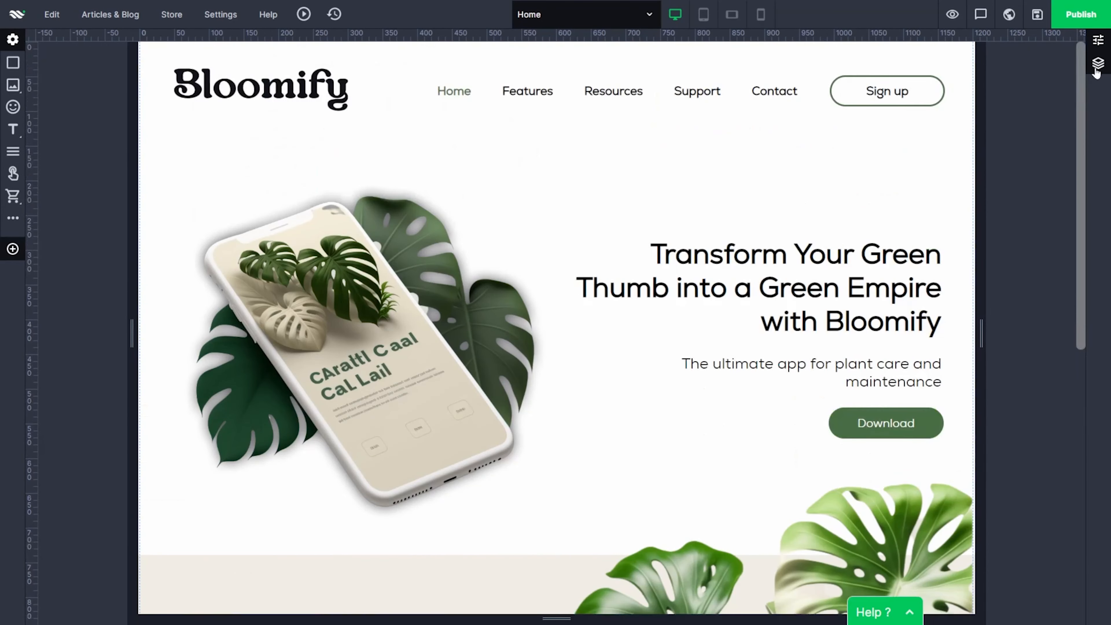